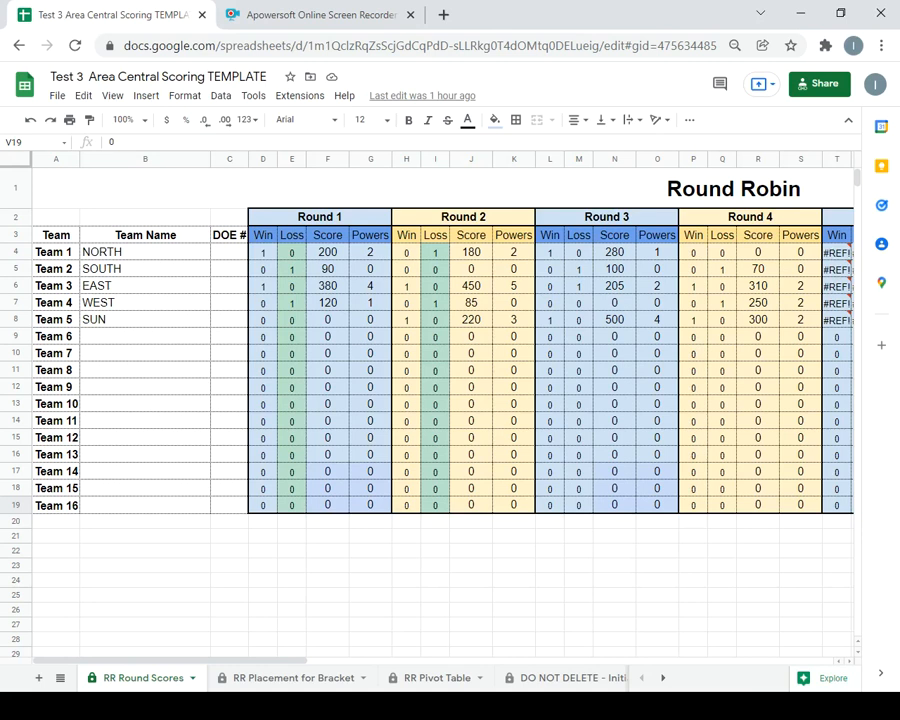
Examine the round-by-round results and Totals on the RR Round Scores sheet, including the error in NORTH's Round 5 Win cell.
scroll(440, 380, right, 5)
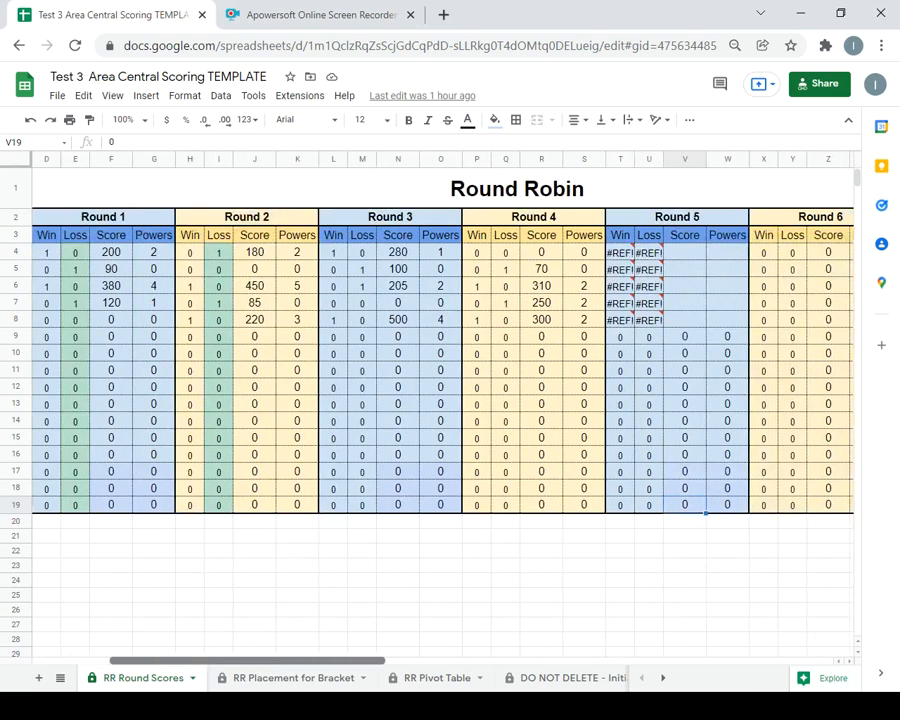
scroll(440, 380, right, 1)
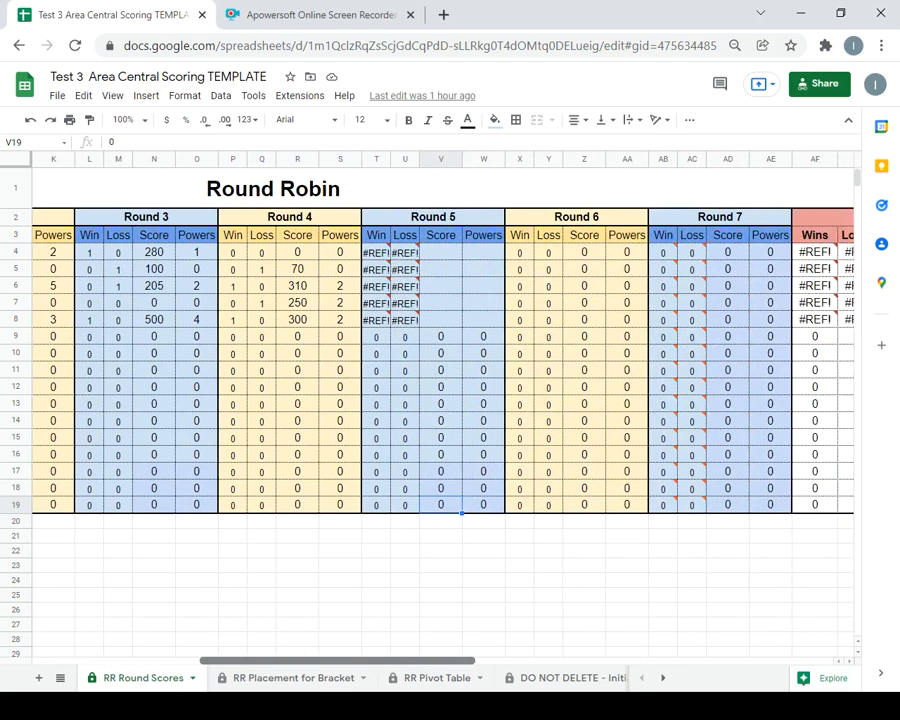
scroll(440, 380, left, 6)
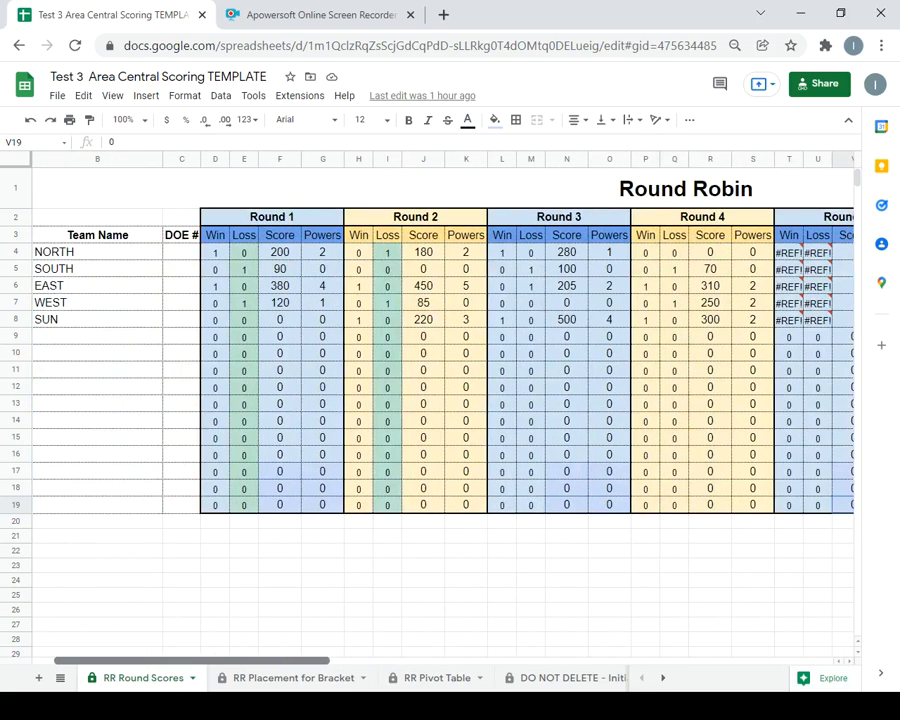
scroll(440, 380, right, 6)
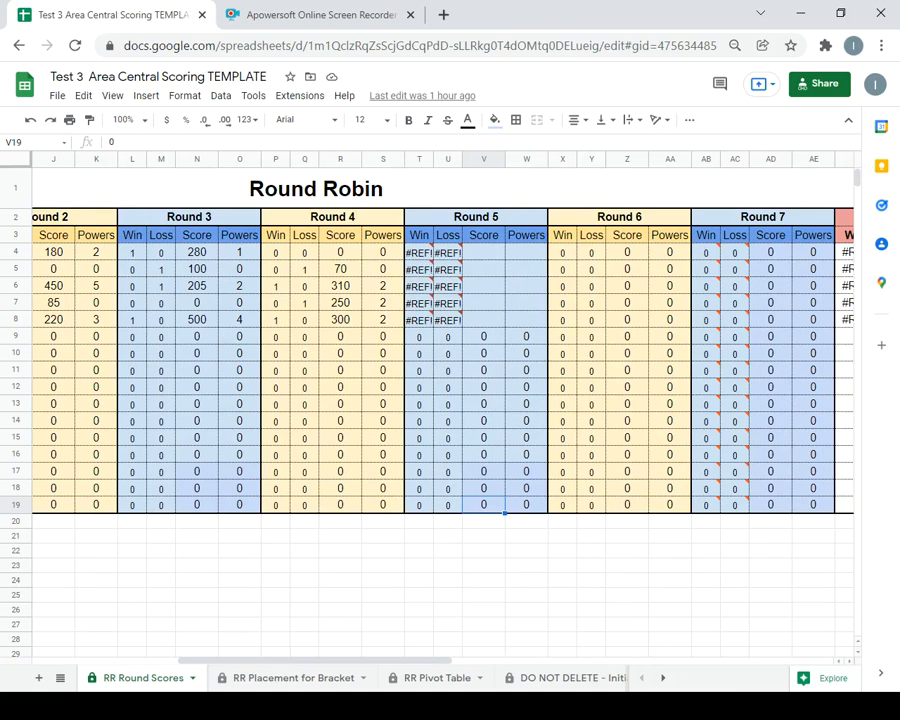
mouse_move(419, 253)
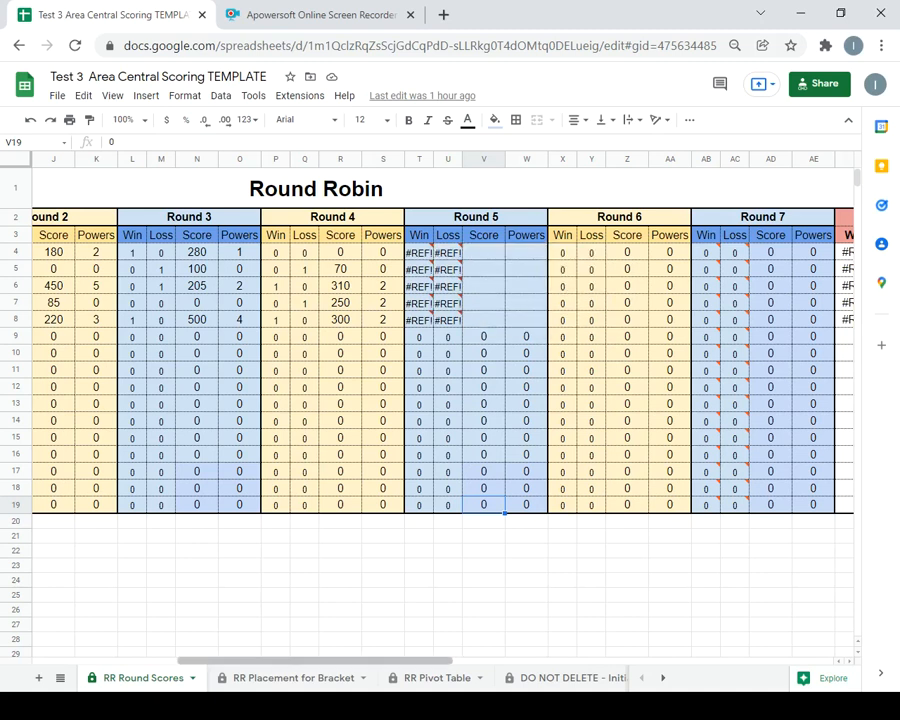
scroll(450, 350, left, 10)
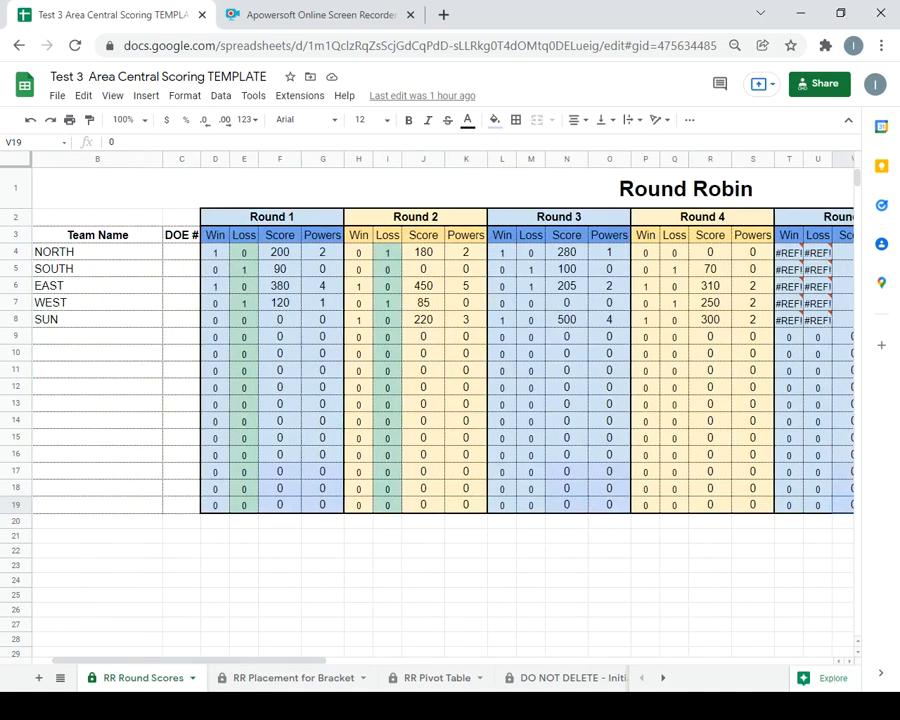
scroll(450, 350, left, 2)
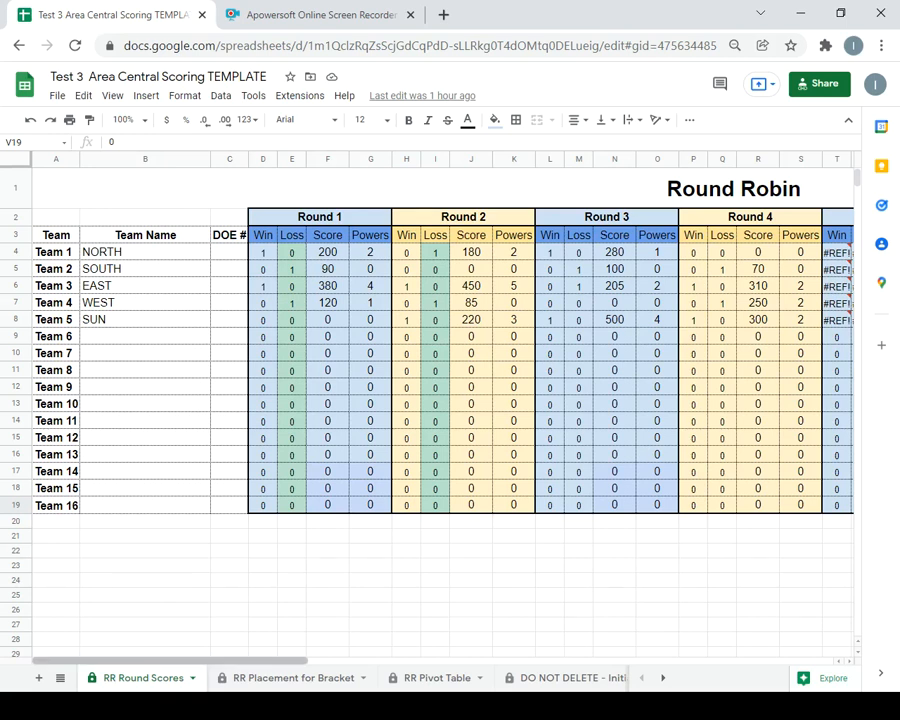
scroll(440, 350, right, 10)
scroll(440, 350, right, 3)
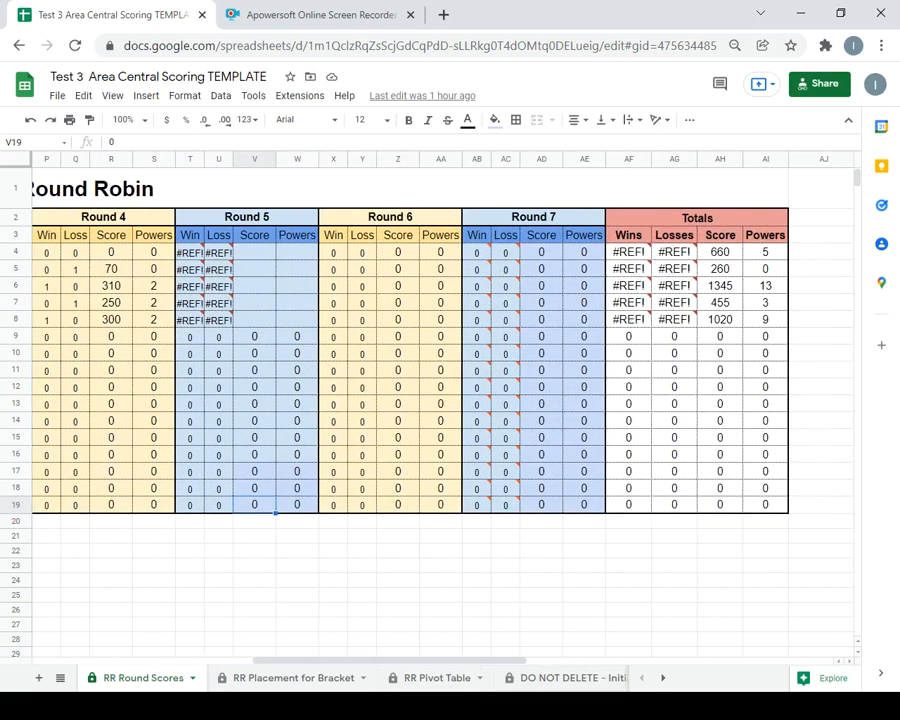
mouse_move(190, 253)
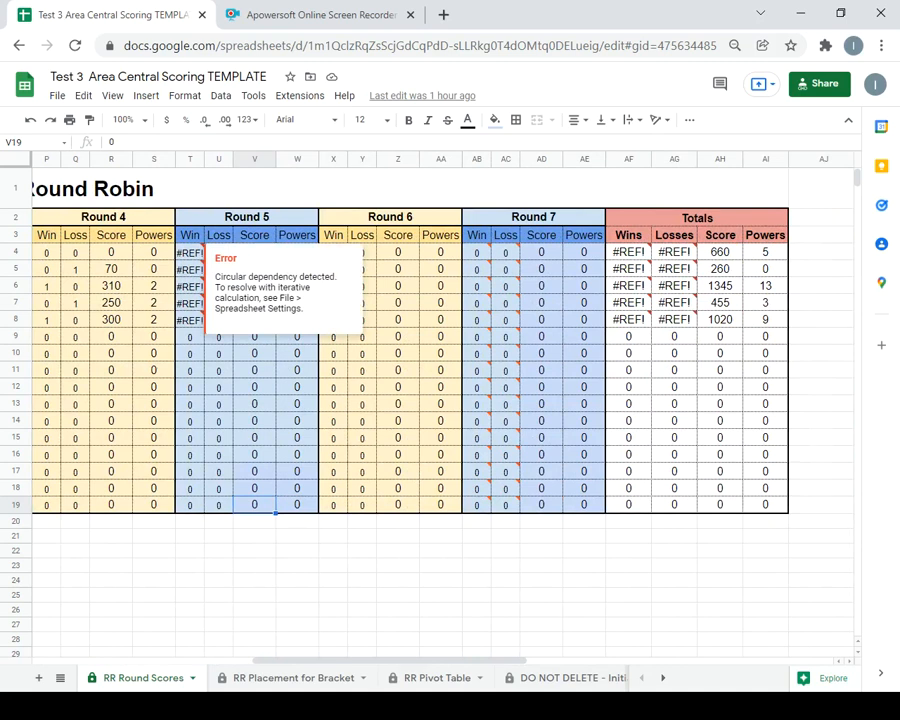
Replace the formula in NORTH's Round 5 Win cell (T4) with 0.
key(Return)
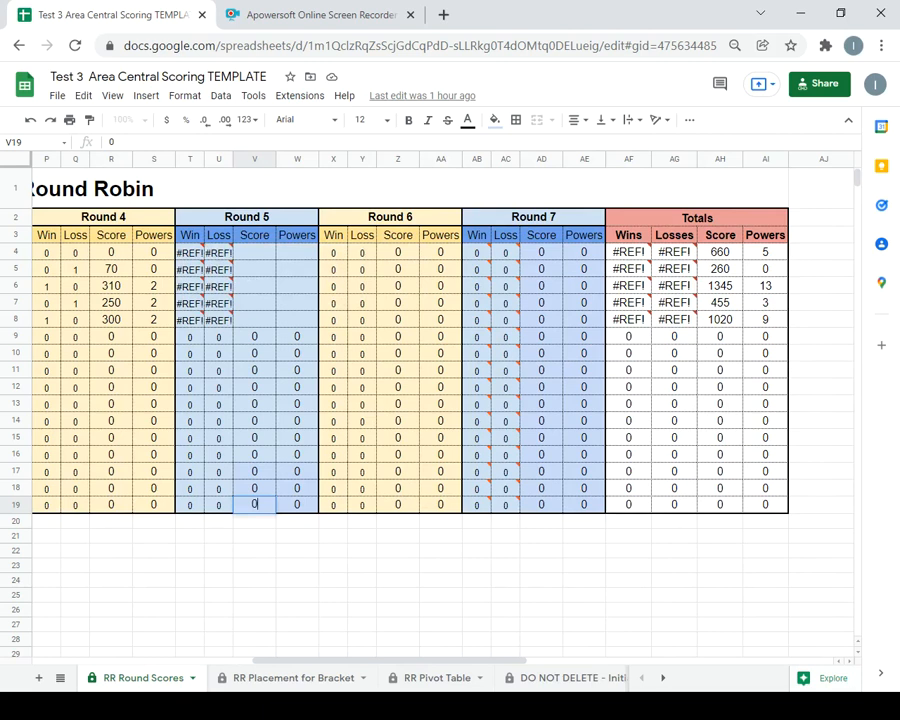
click(190, 253)
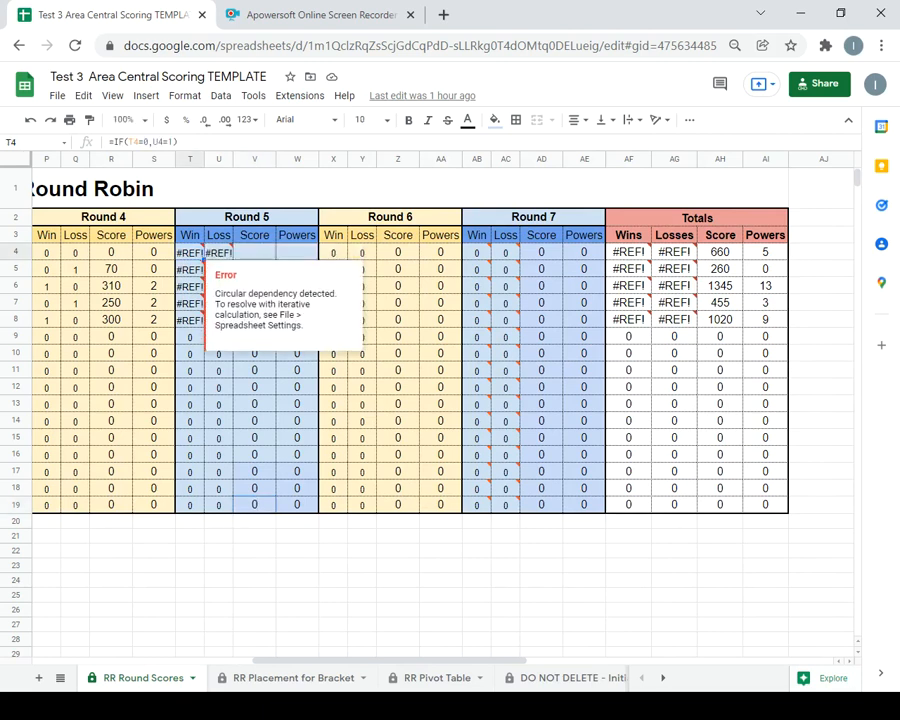
text(0)
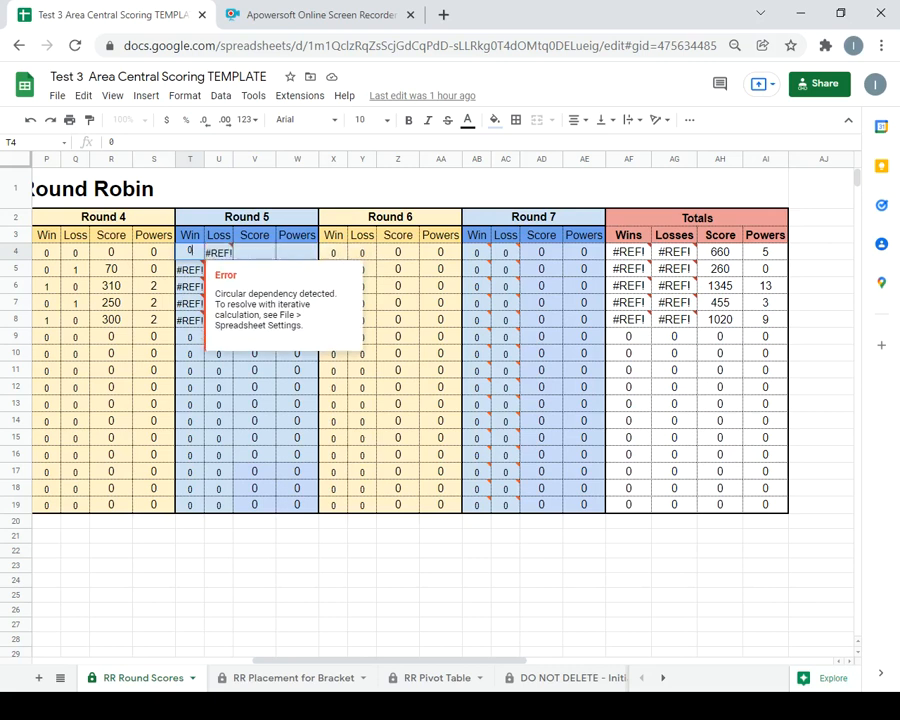
key(Tab)
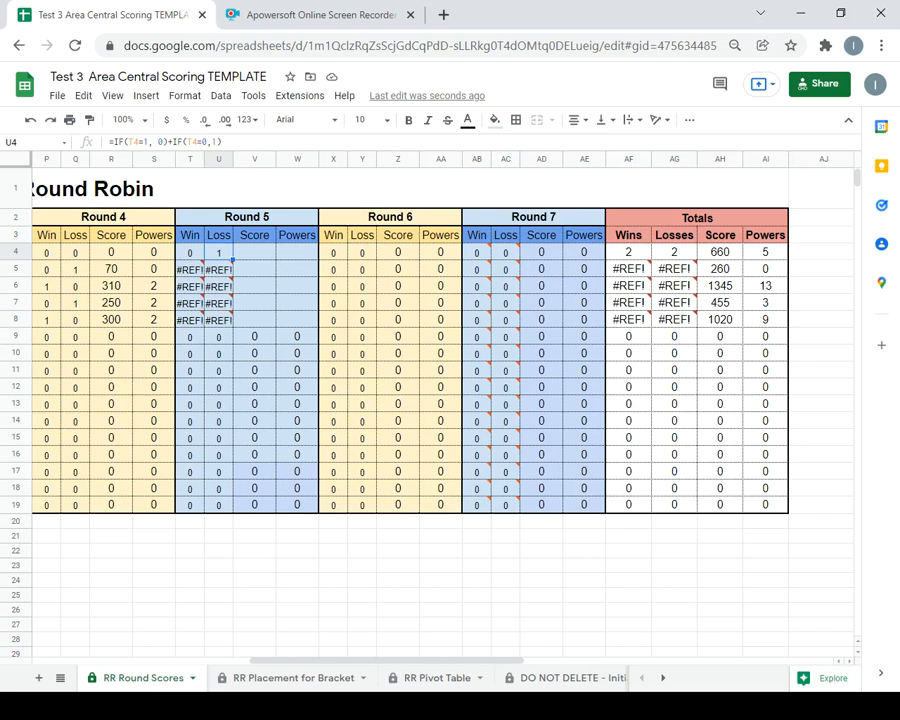
Overwrite SOUTH's Round 5 result formulas with 0 for Loss and 1 for Win.
click(218, 269)
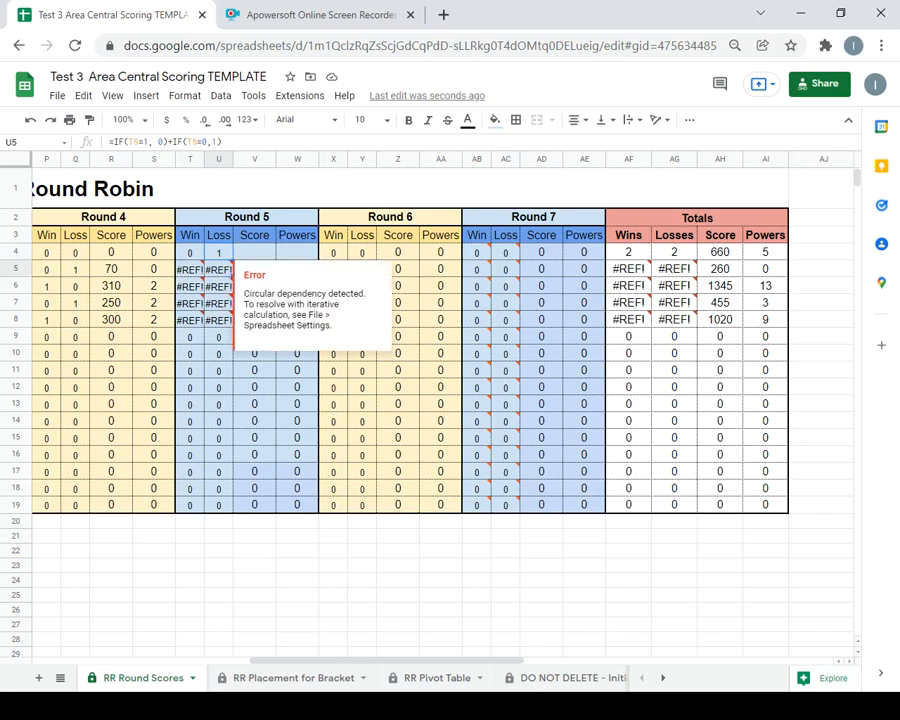
text(0)
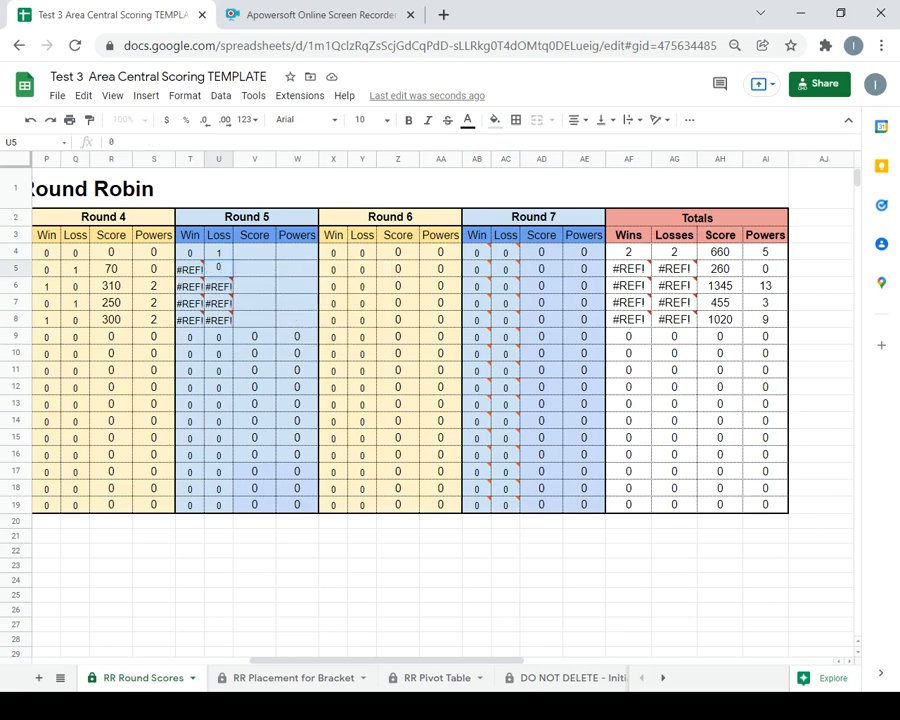
key(Tab)
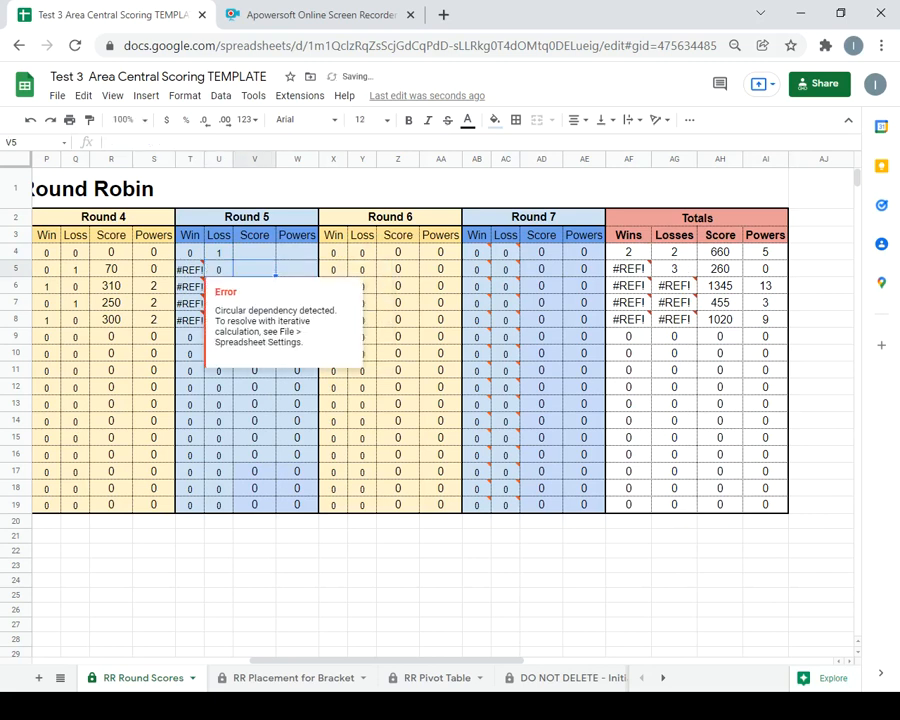
click(189, 269)
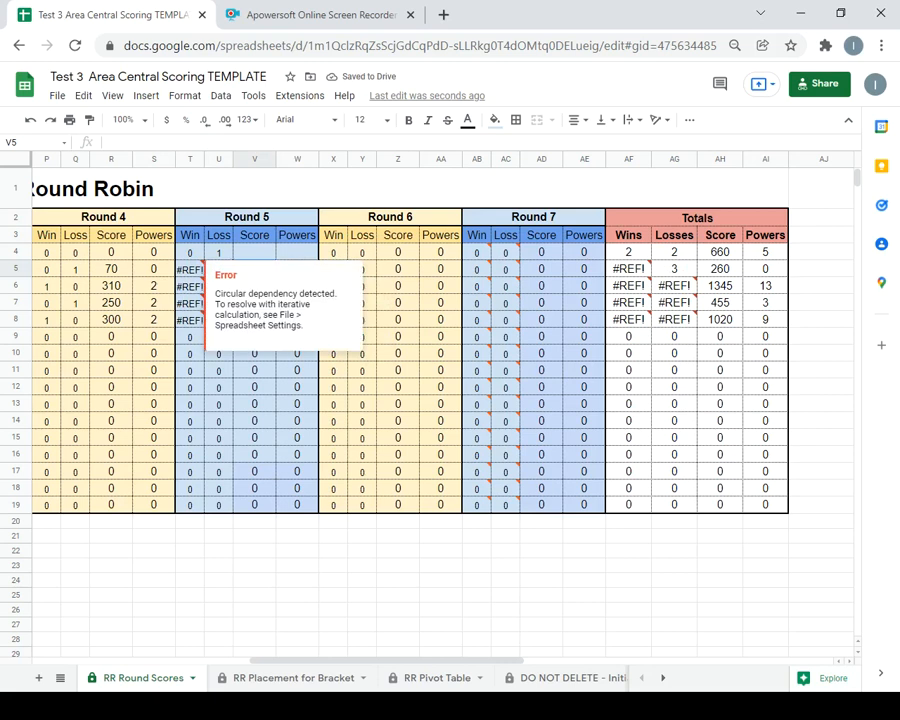
text(1)
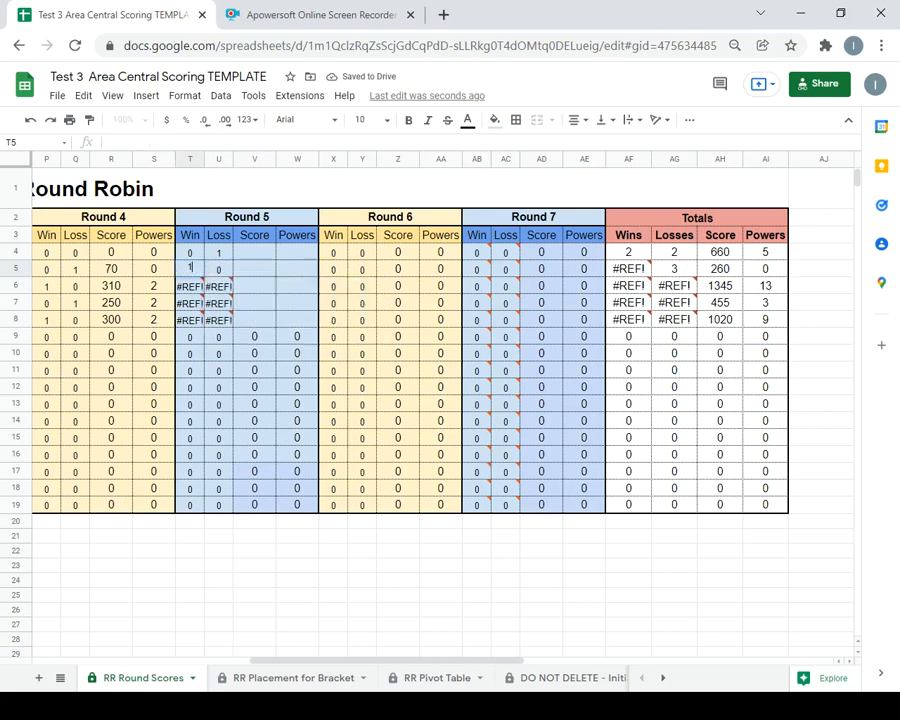
key(Return)
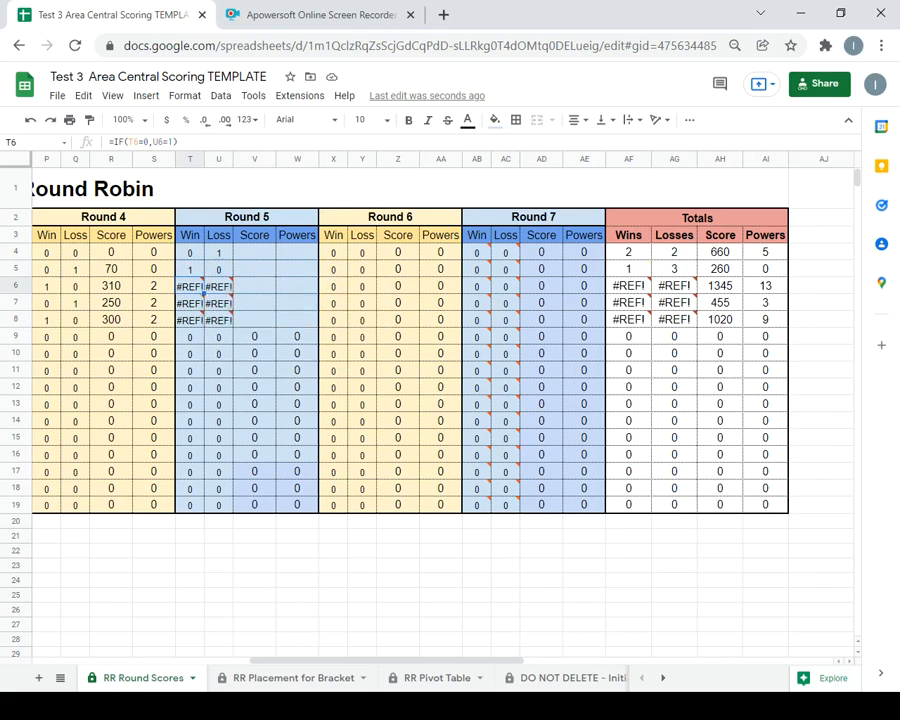
Enter NORTH's Round 5 score of 185 and 1 power.
click(254, 252)
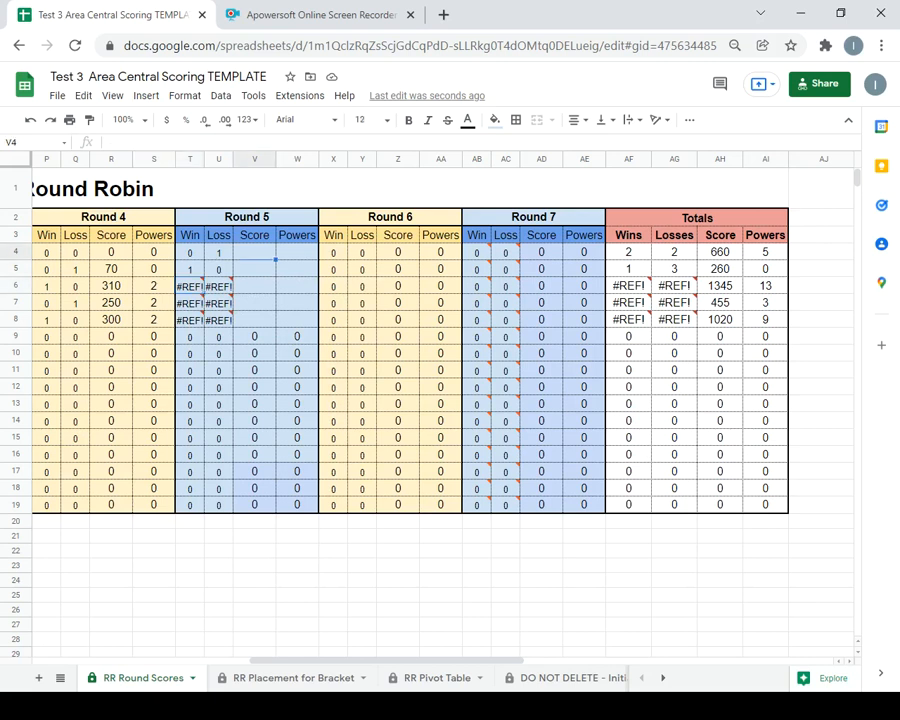
text(185)
key(Tab)
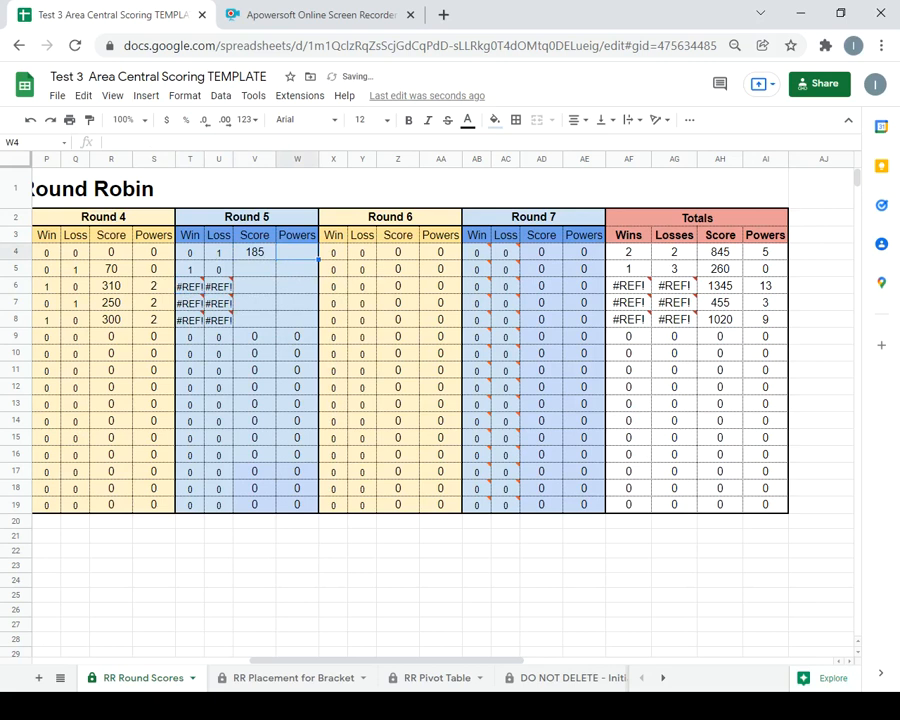
text(1)
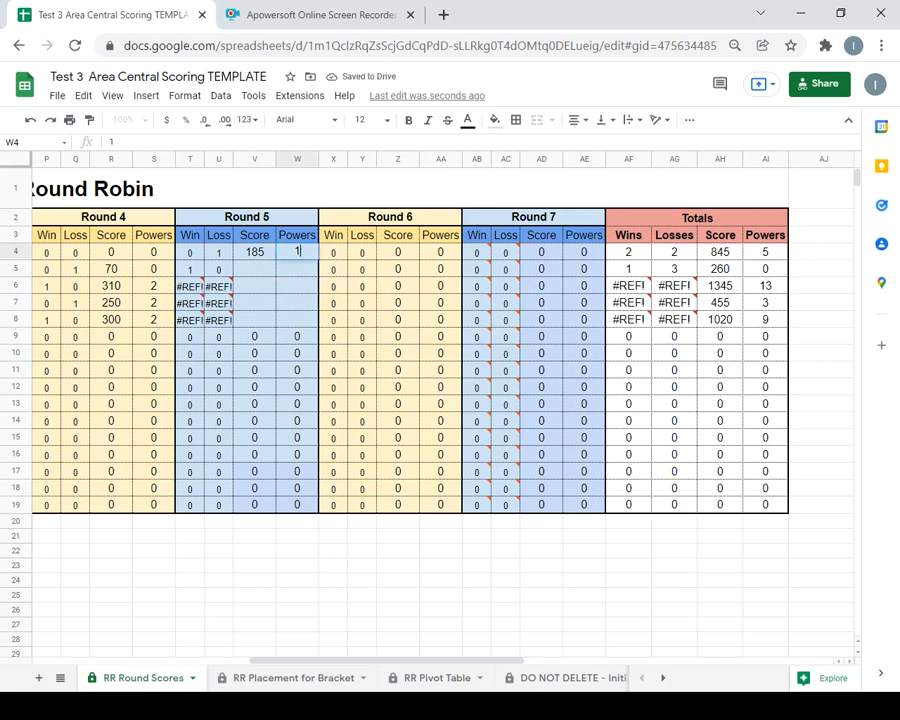
key(Return)
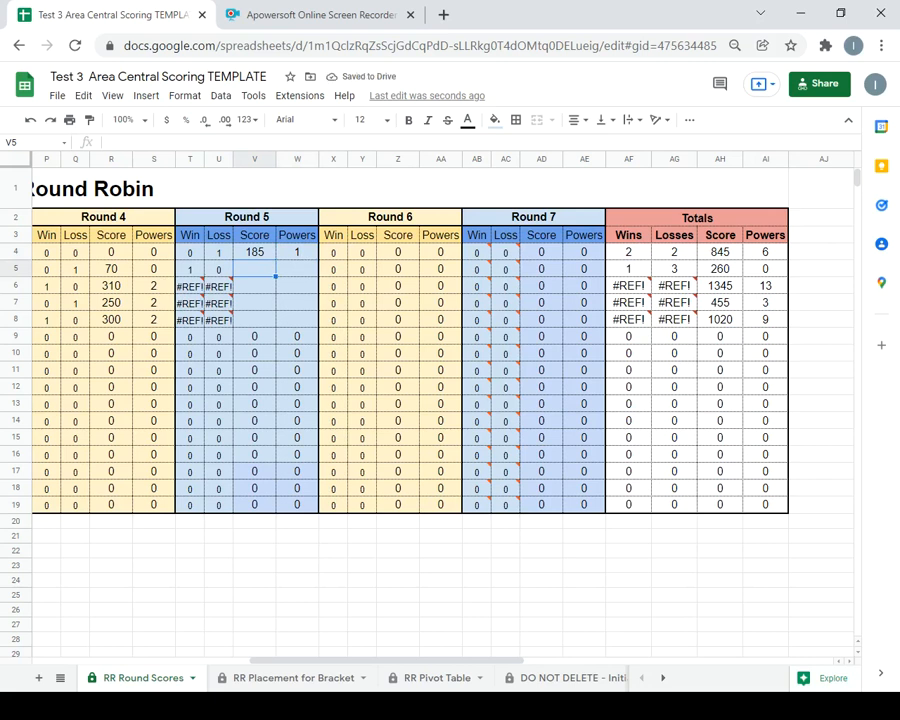
Enter SOUTH's Round 5 score of 110 and 1 power.
text(110)
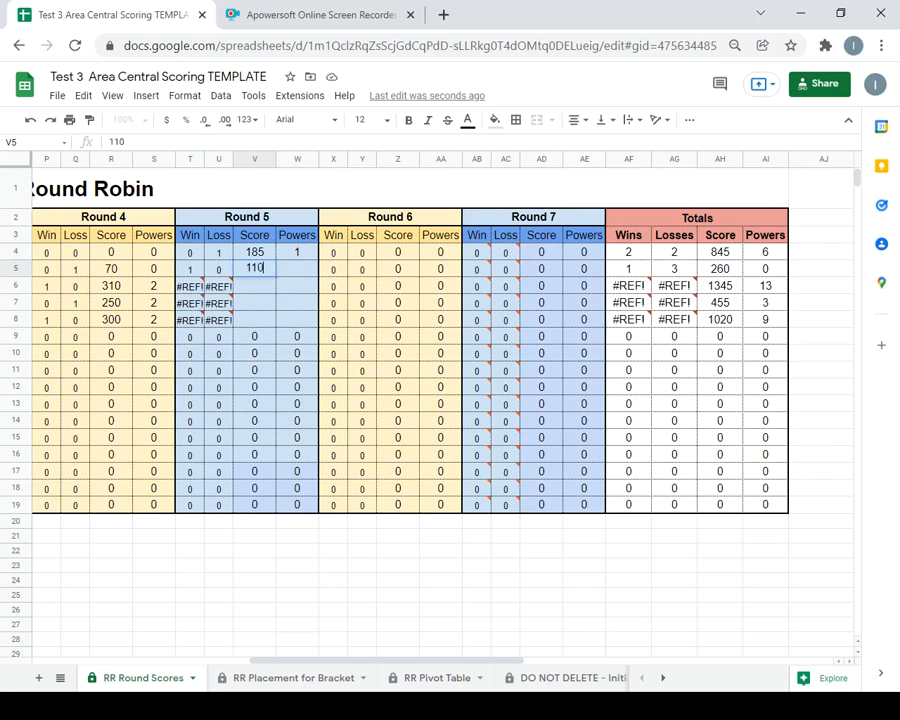
key(Tab)
text(1)
key(Return)
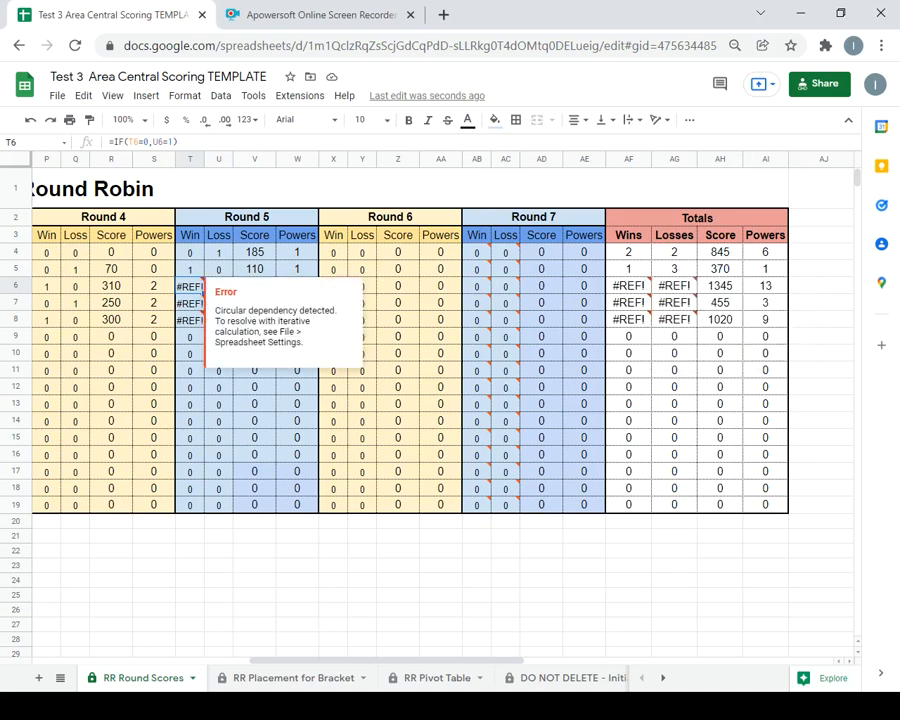
Fill EAST's Round 5 Win, Loss, Score and Powers cells with 0.
text(0)
key(Tab)
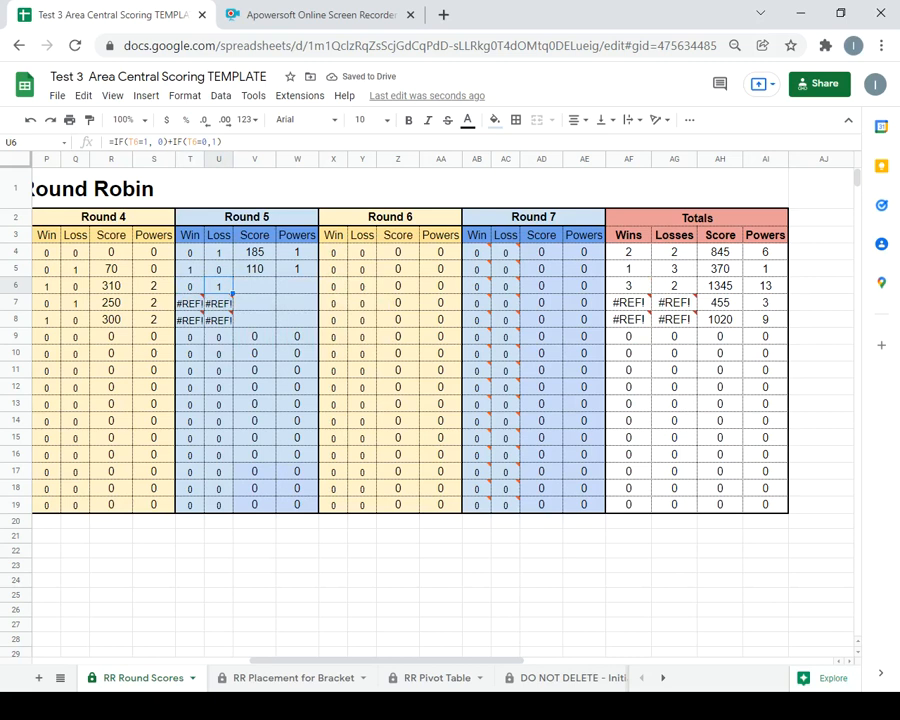
text(0)
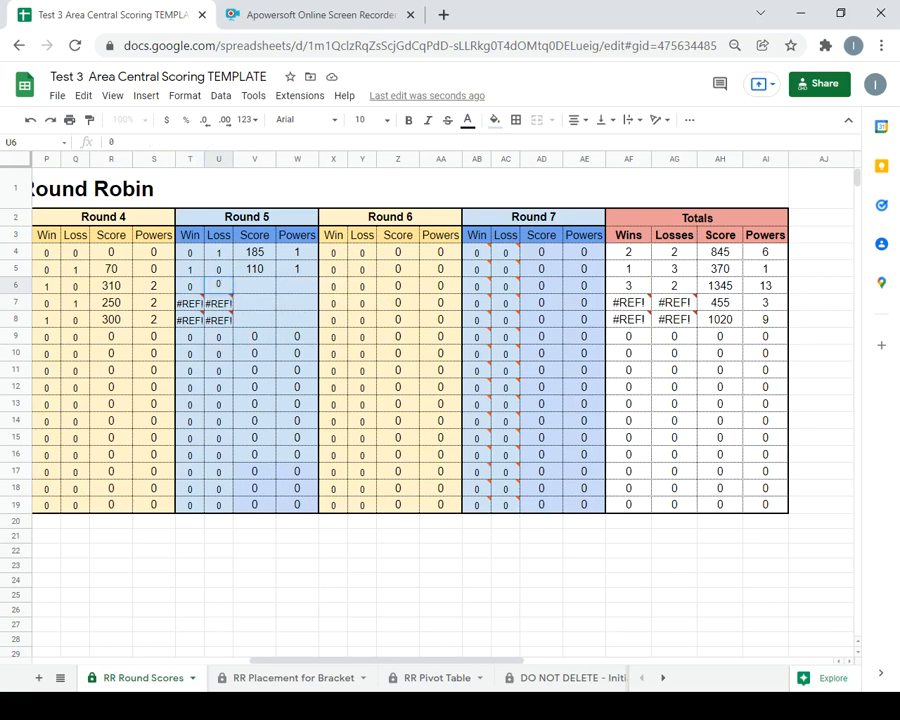
key(Tab)
text(0)
key(Tab)
text(0)
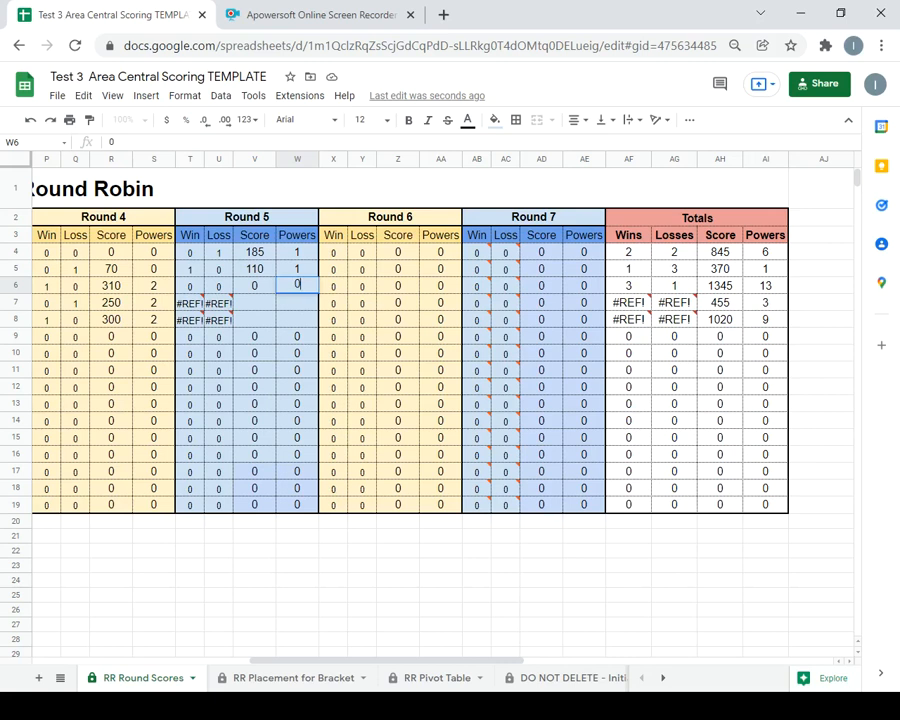
Enter WEST's Round 5 results as 0 for Win, 90 for Score and 1 for Powers, keeping the Loss formula.
click(189, 302)
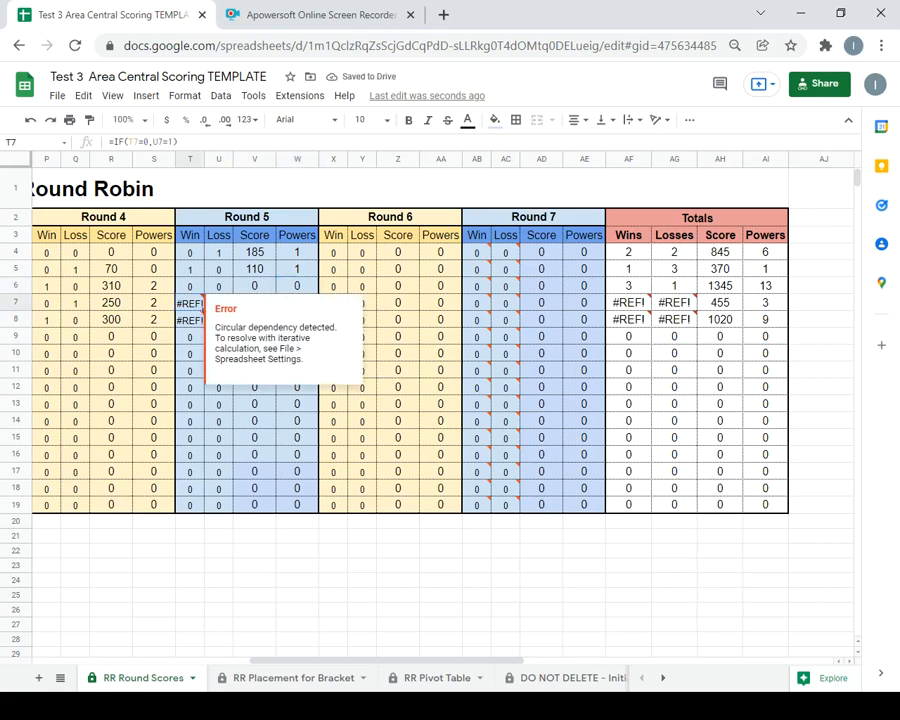
text(0)
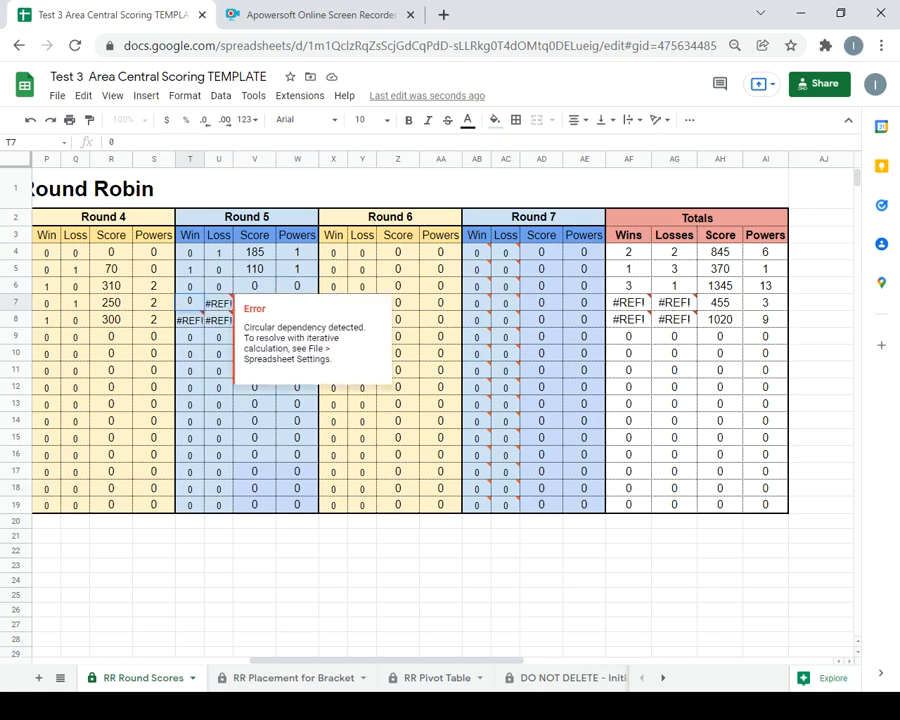
key(Tab)
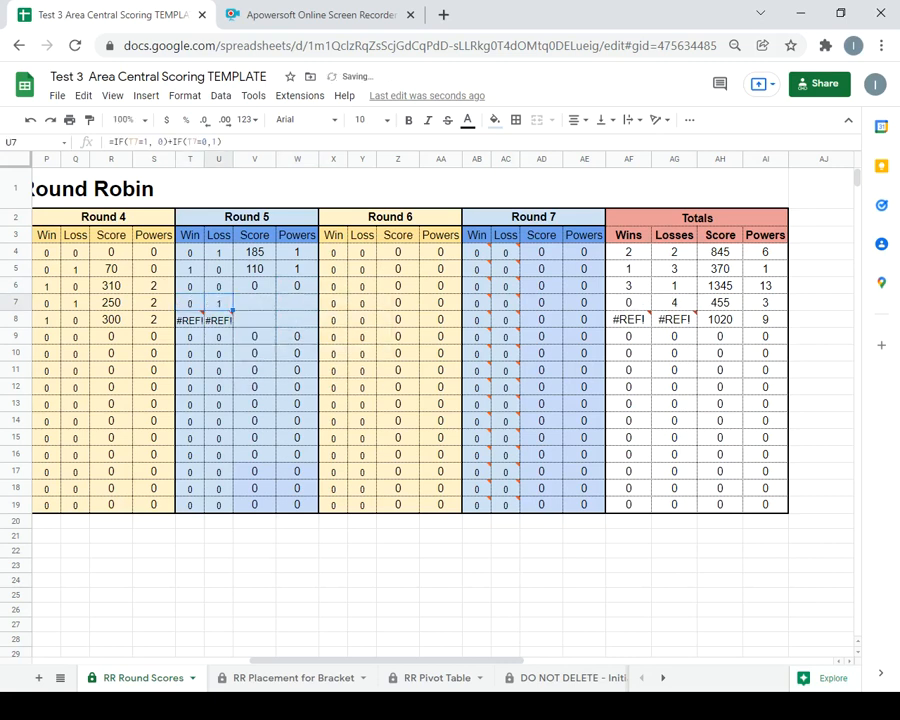
click(254, 302)
text(90)
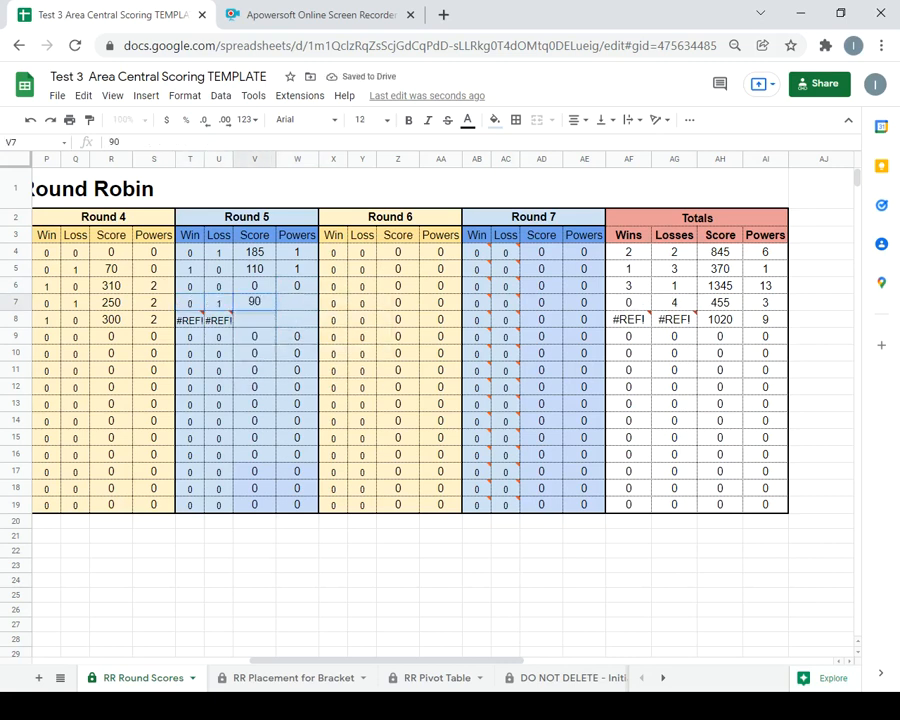
key(Tab)
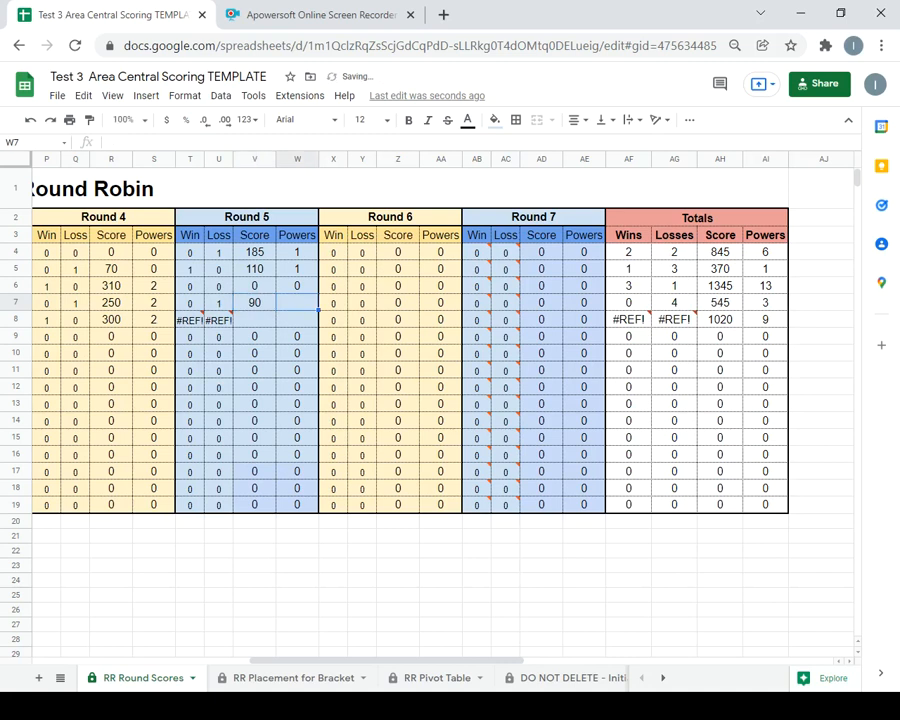
text(1)
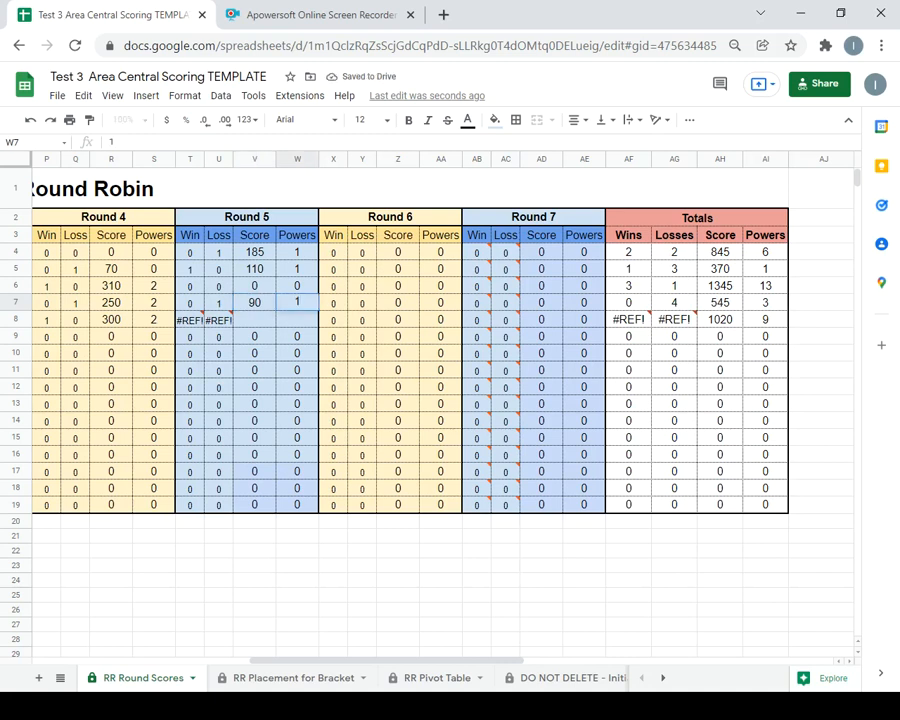
key(Return)
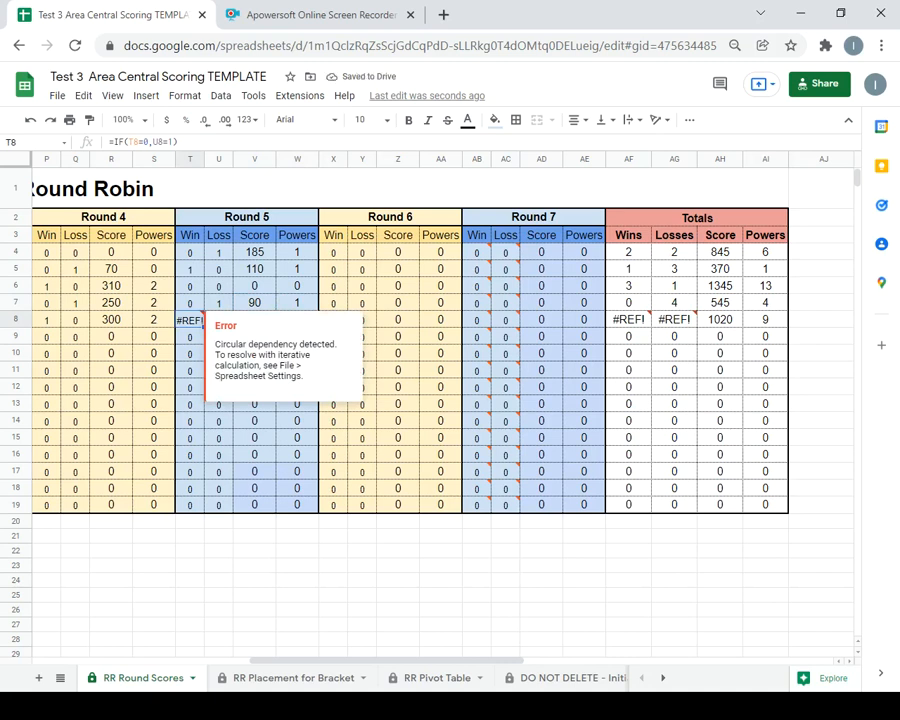
Enter SUN's Round 5 results as 1 for Win, 300 for Score and 3 for Powers, keeping the Loss formula.
text(1)
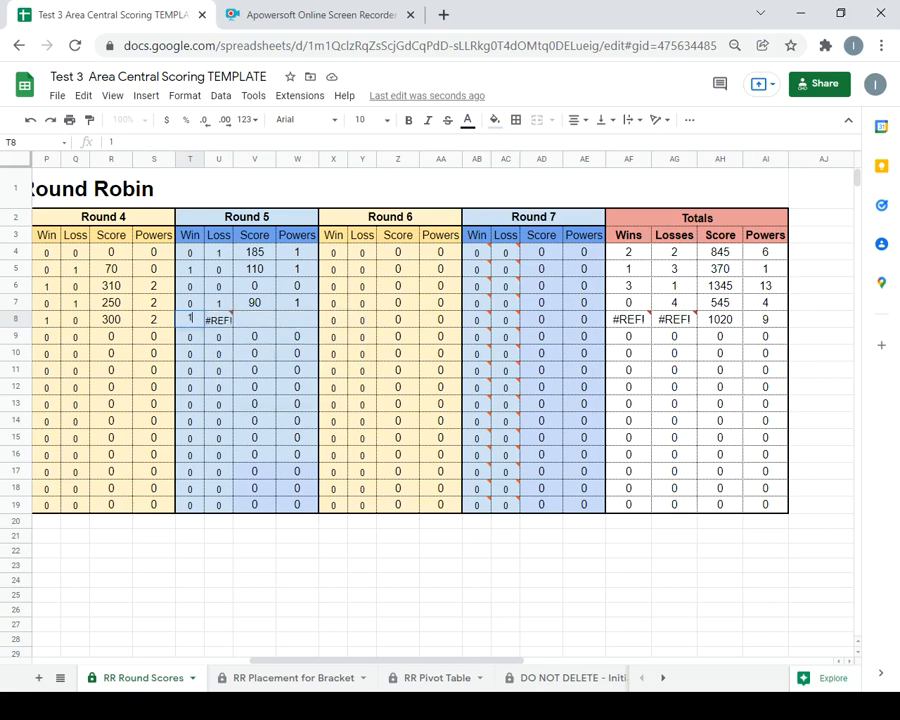
key(Tab)
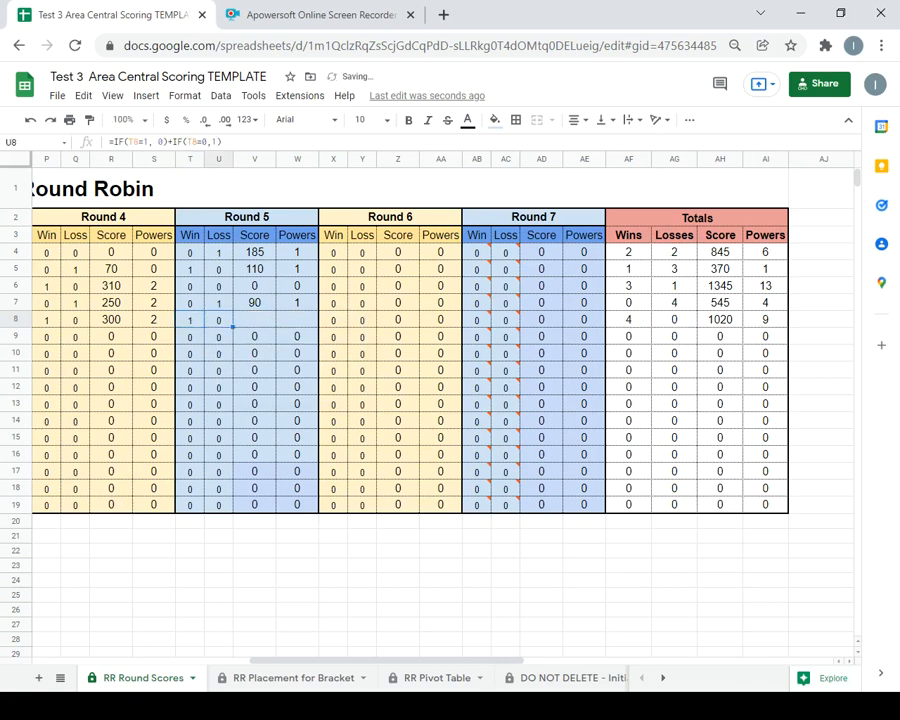
key(Tab)
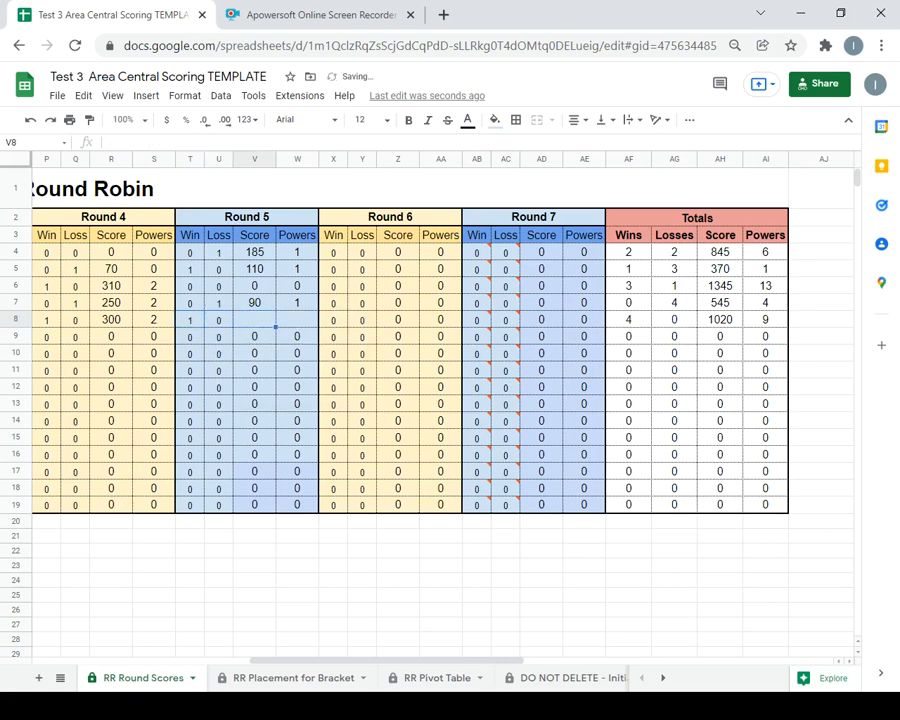
text(300)
key(Tab)
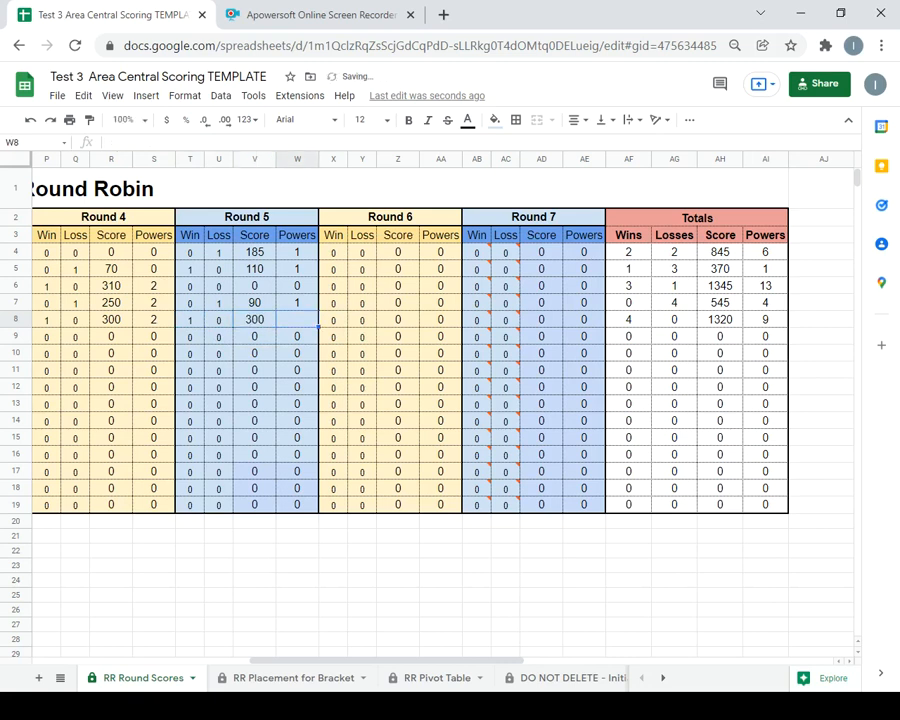
text(3)
key(Tab)
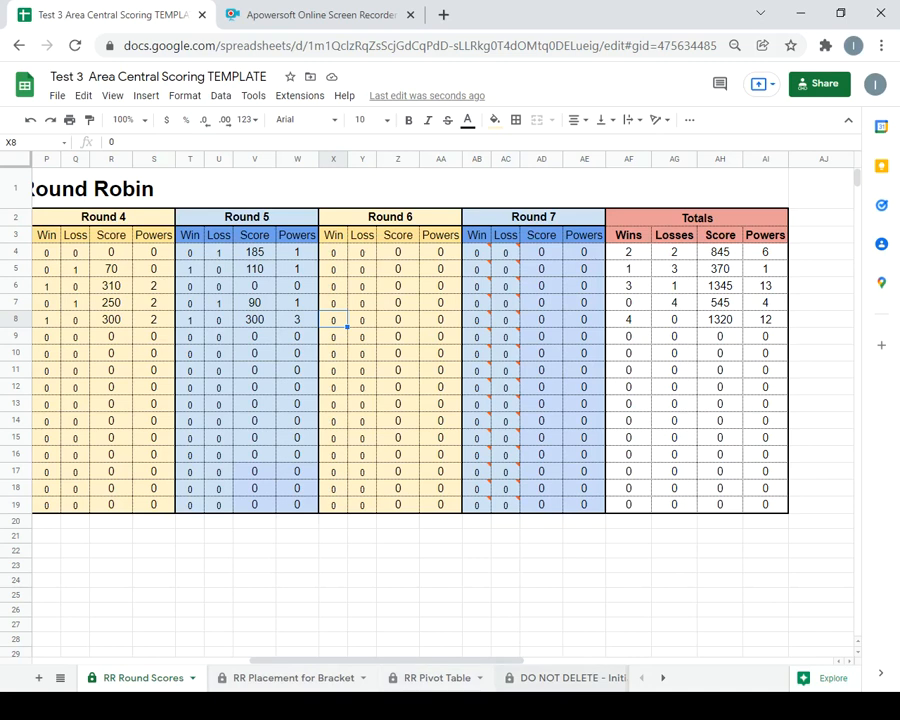
On the 5 Team Bracket sheet, enter quarter-final scores of 250 for SOUTH and 120 for WEST.
click(662, 678)
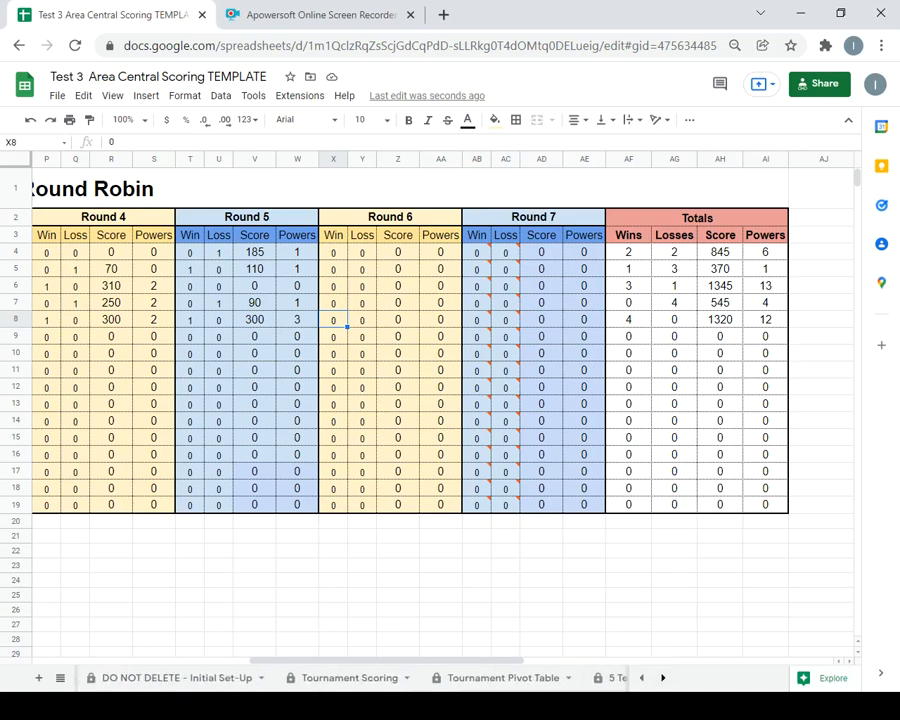
click(662, 678)
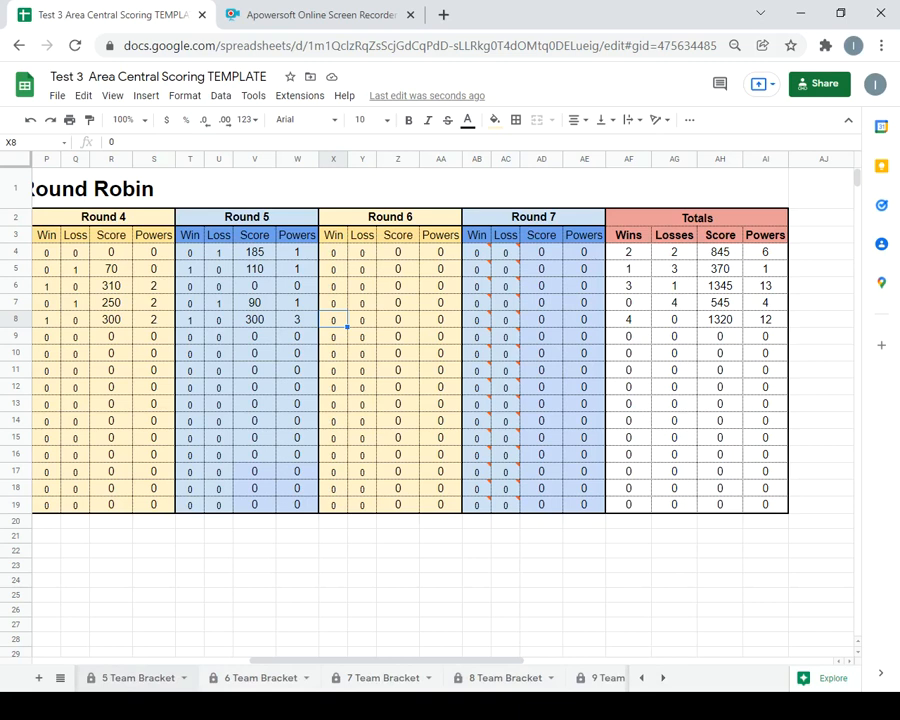
click(138, 678)
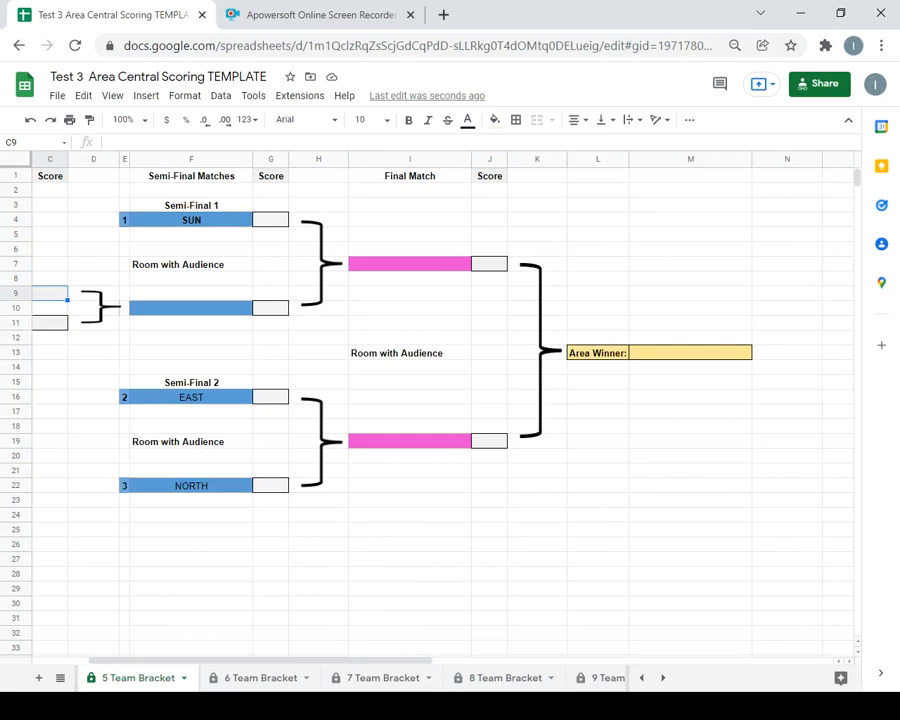
drag(240, 661, 184, 661)
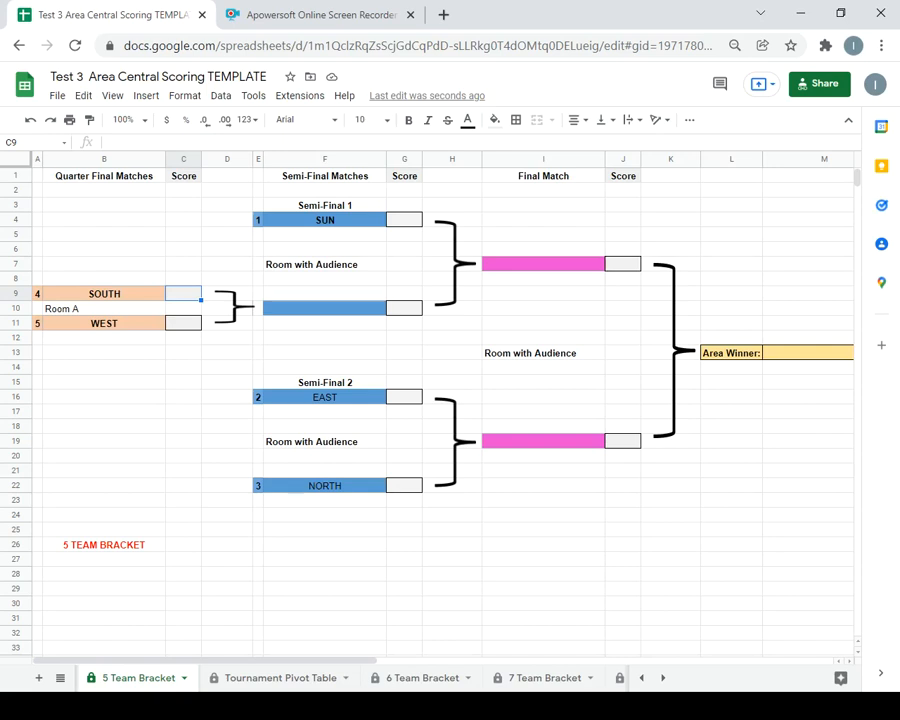
click(324, 307)
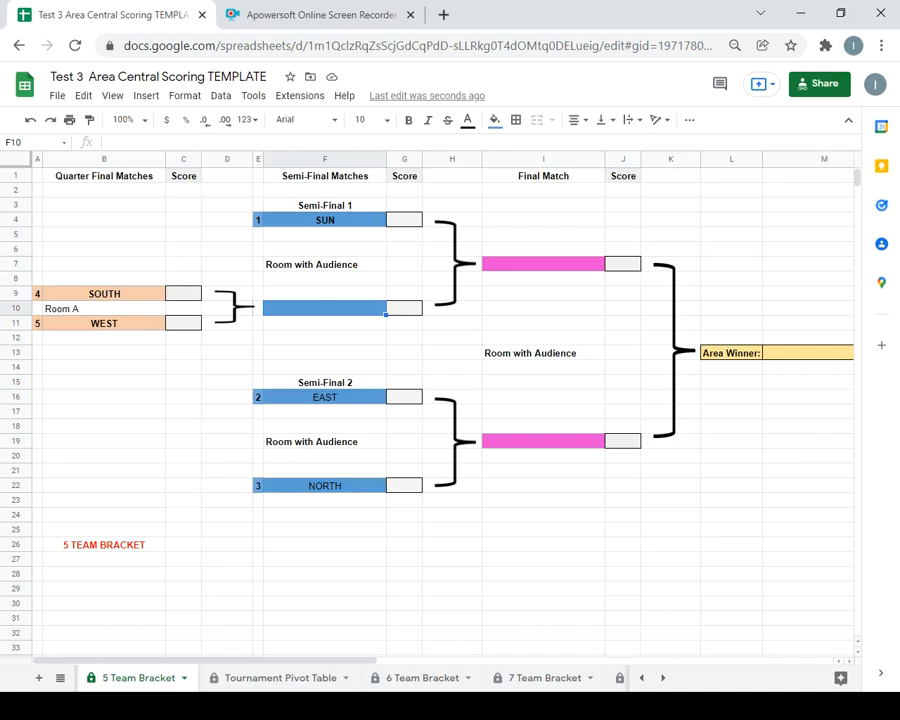
click(183, 293)
text(250)
key(Tab)
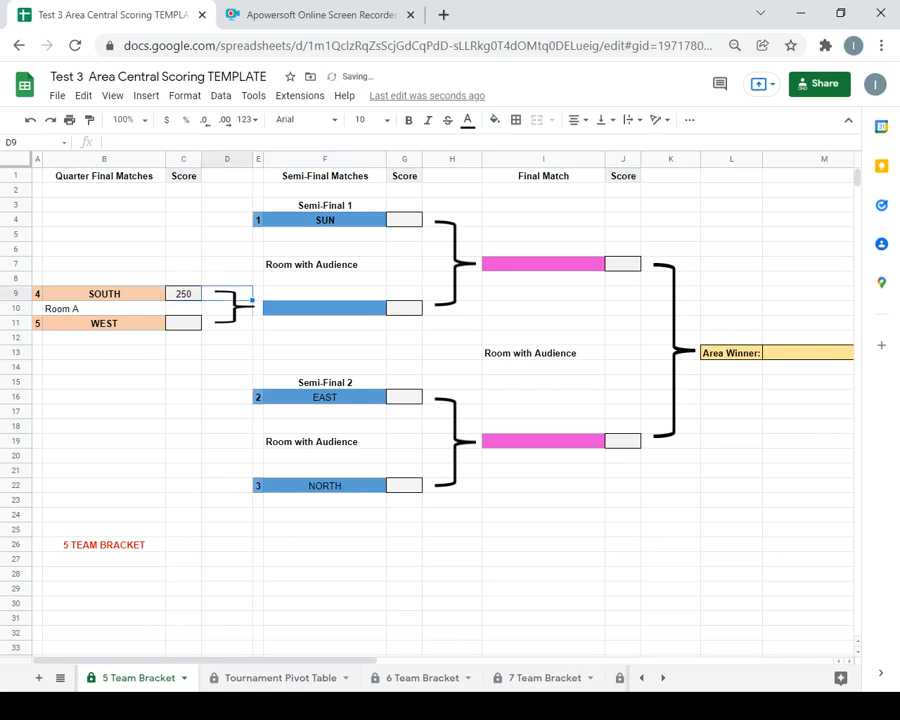
click(183, 322)
text(120)
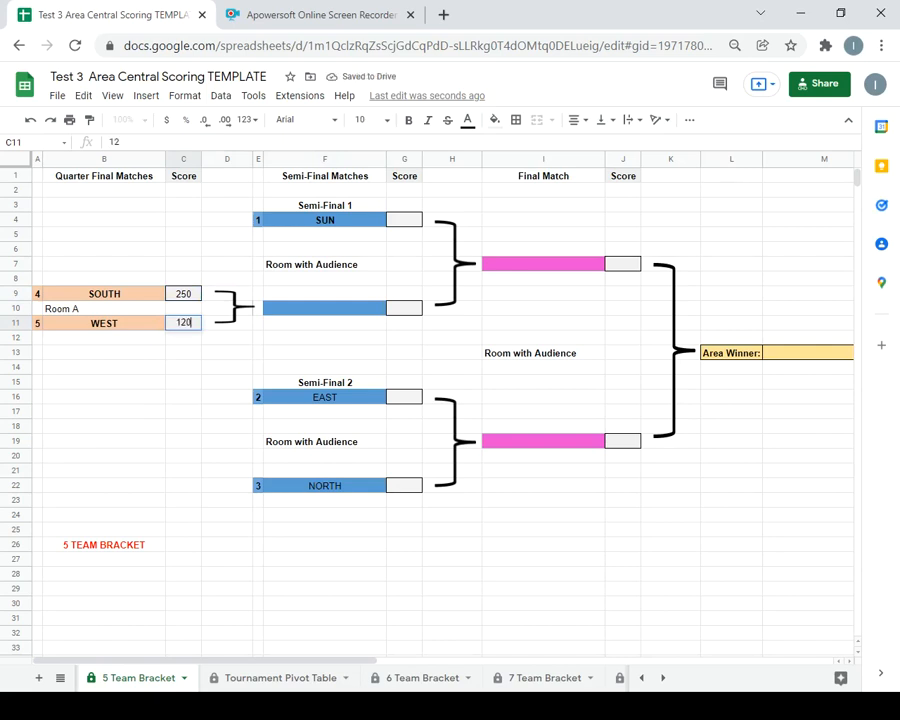
Enter SOUTH in capitals as the quarter-final winner facing SUN in Semi-Final 1.
click(324, 307)
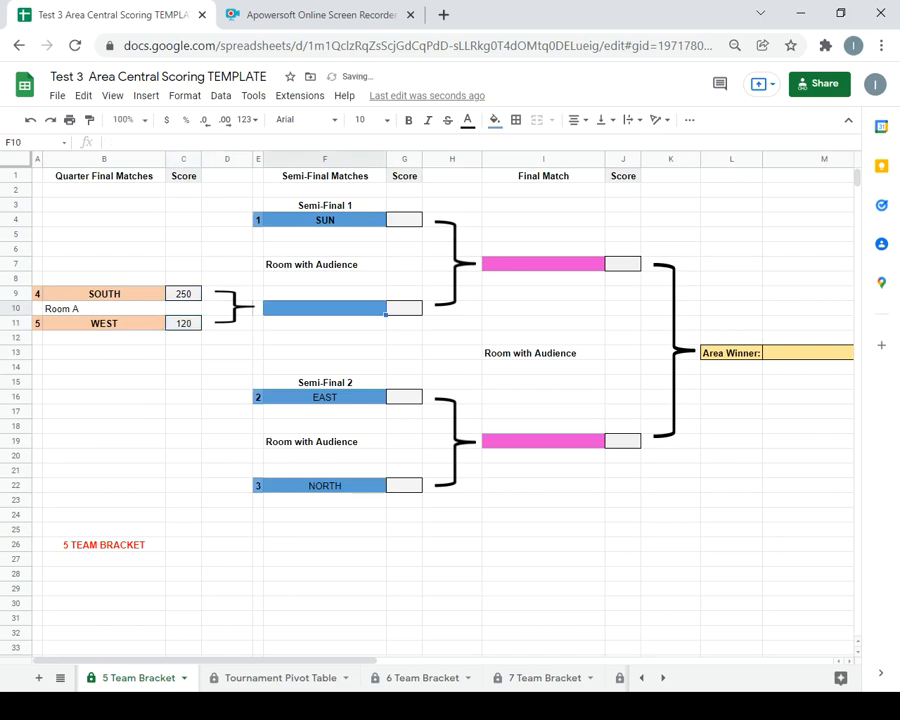
text(south)
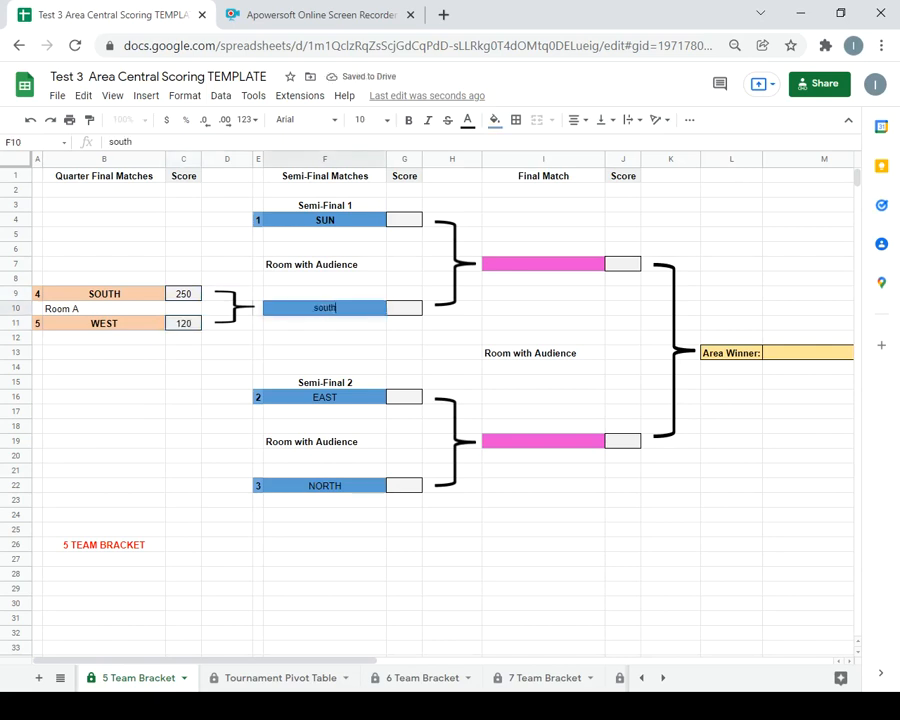
key(BackSpace)
key(BackSpace)
key(BackSpace)
text(SOUTH)
click(404, 308)
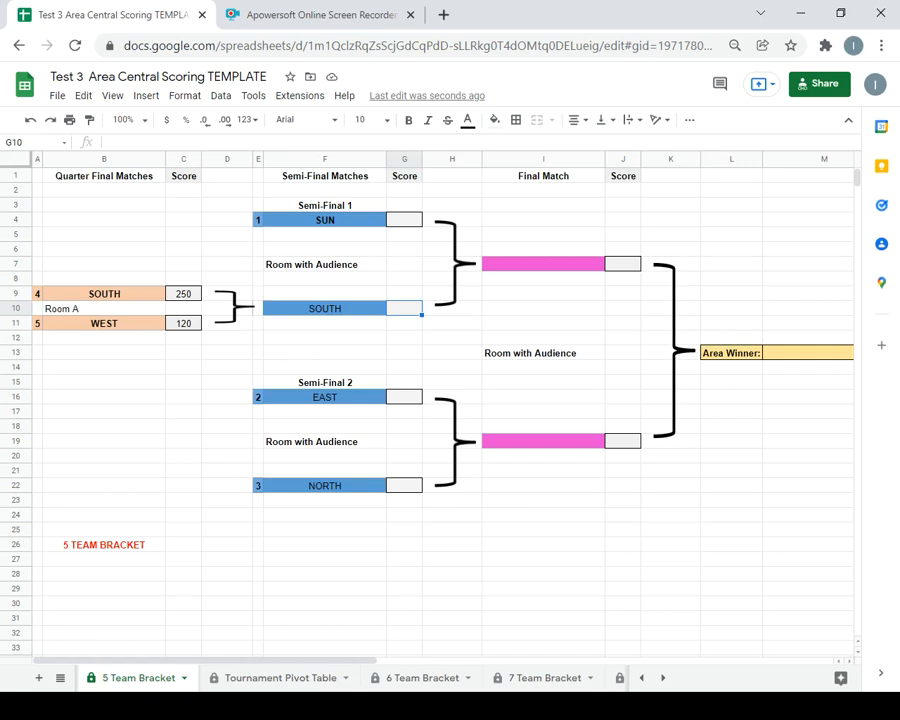
Enter the semi-final scores: 600 for SUN, 120 for SOUTH, 200 for EAST and 350 for NORTH.
click(404, 219)
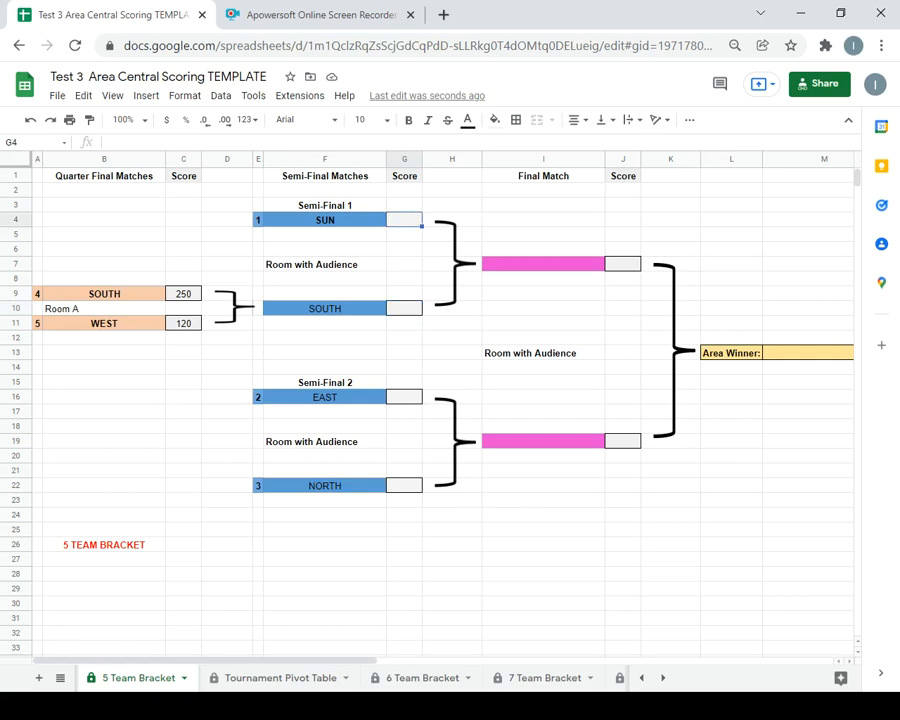
text(600)
click(404, 308)
text(120)
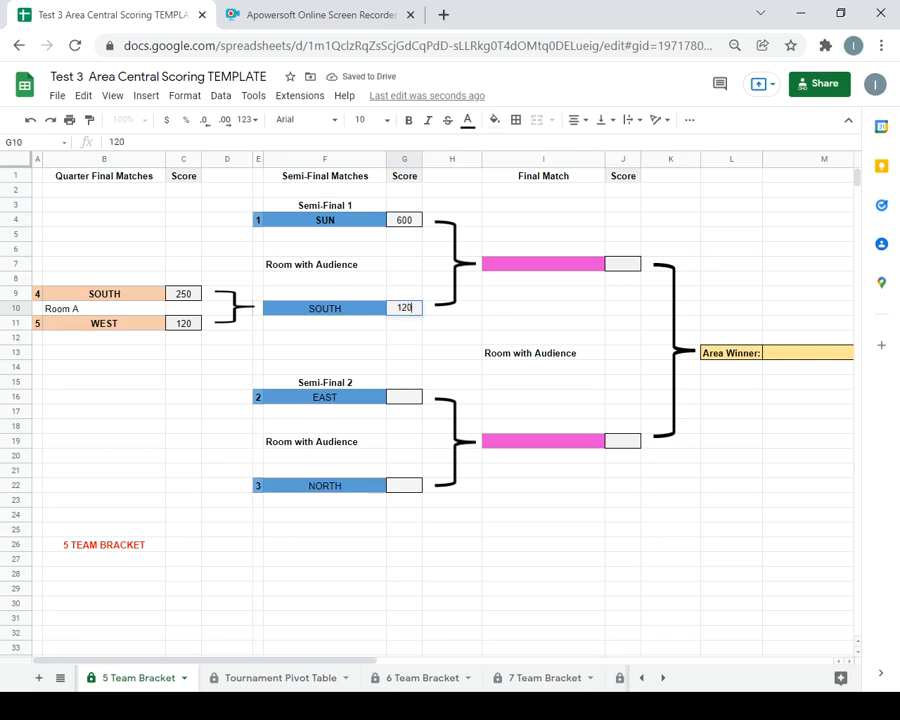
click(404, 396)
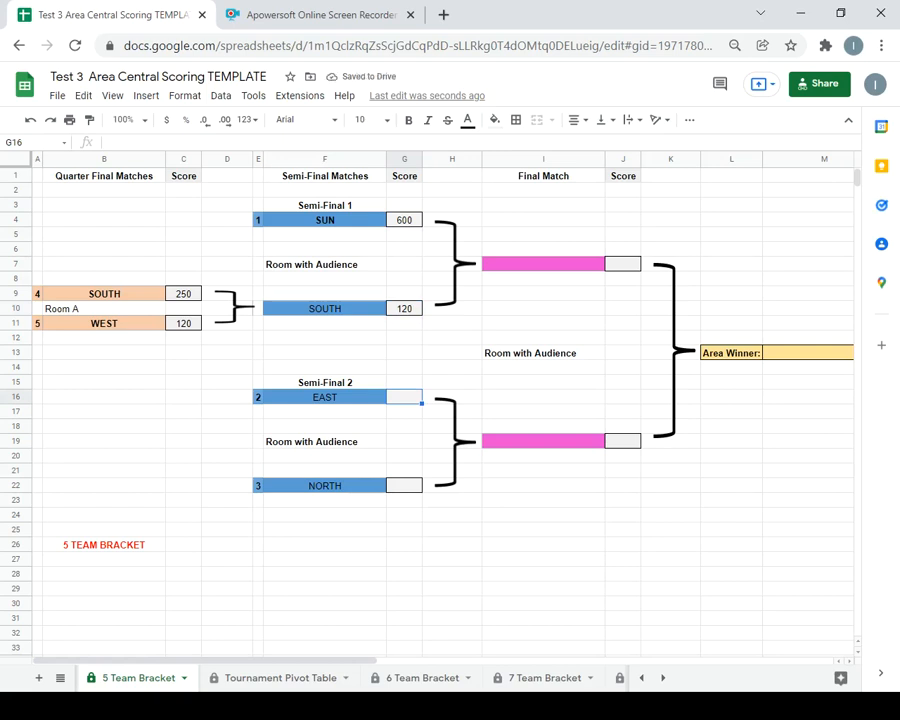
text(200)
click(404, 485)
text(350)
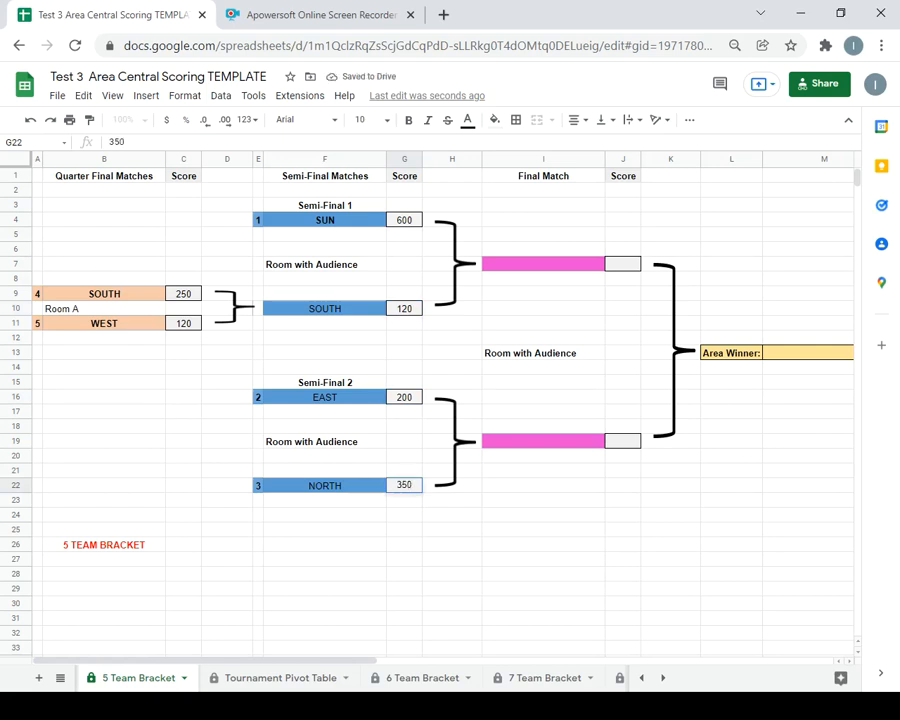
Fill in the Final Match teams with SUN from Semi-Final 1 and NORTH from Semi-Final 2.
click(543, 263)
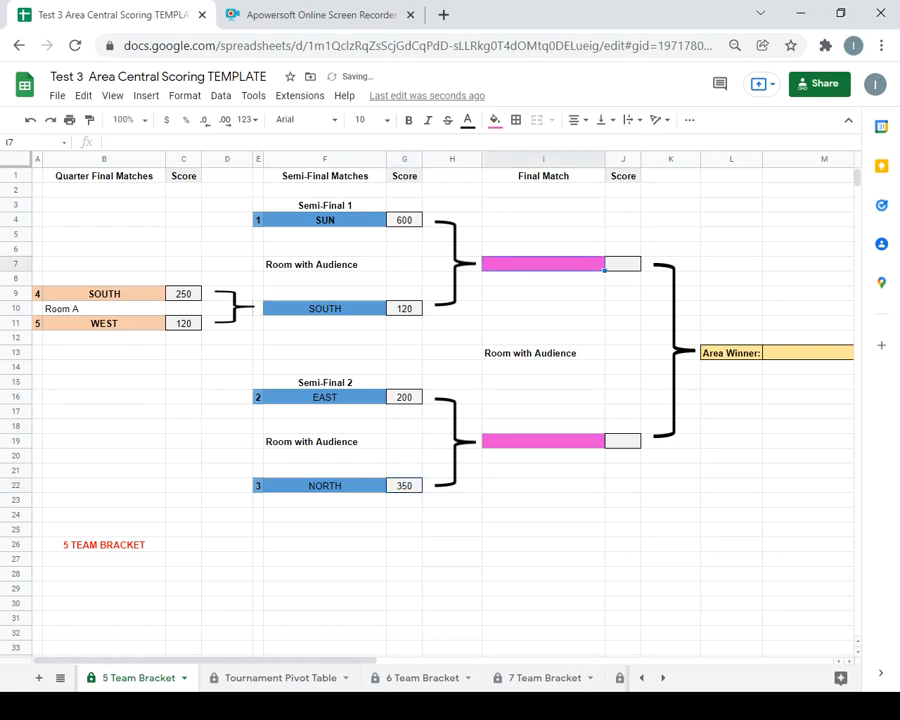
text(S)
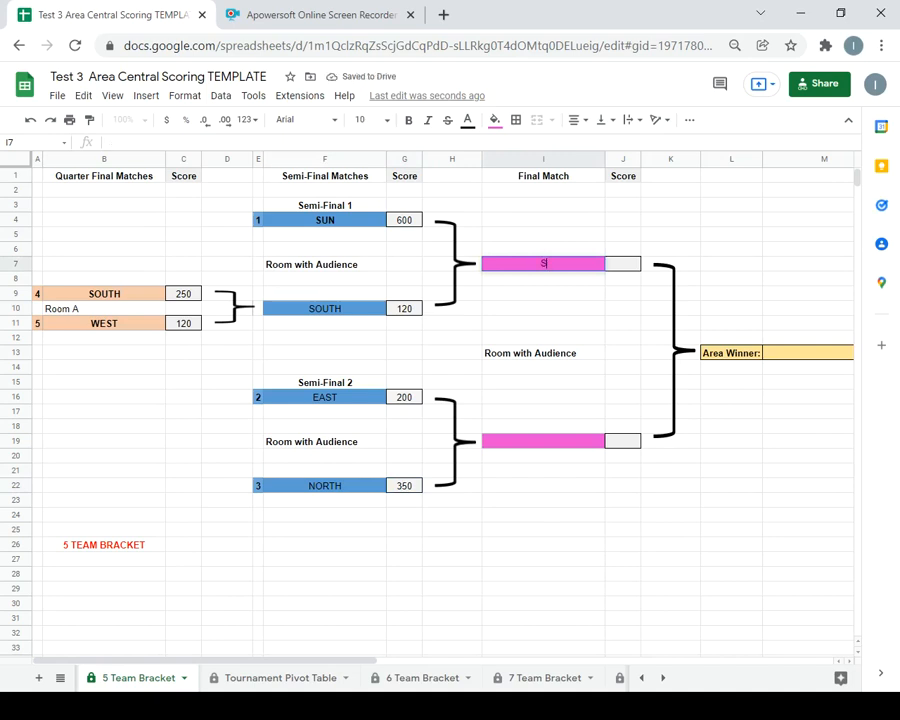
text(UN)
click(543, 441)
text(NOT)
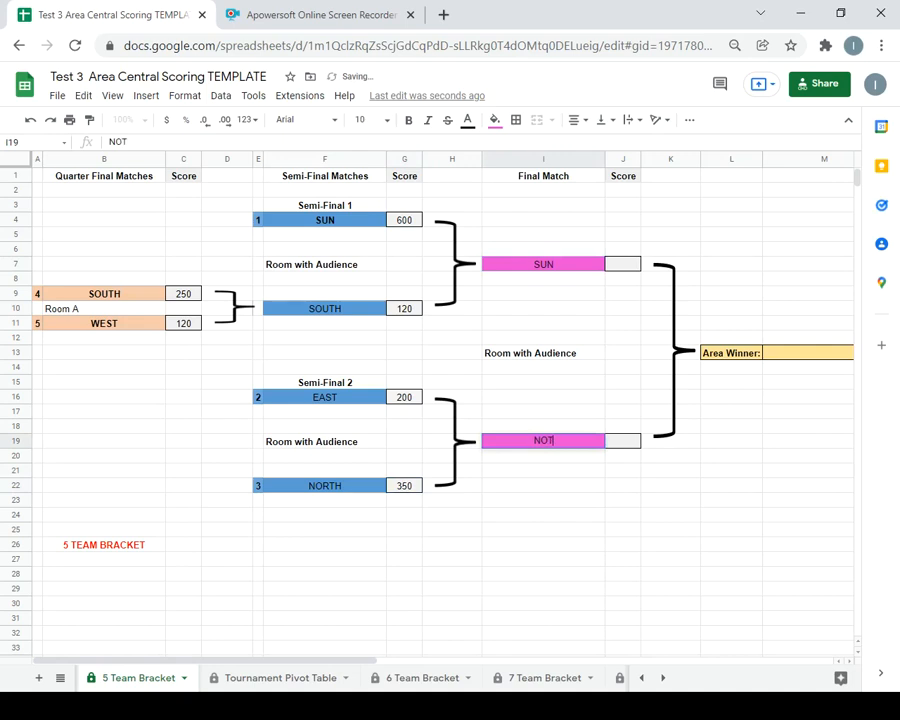
key(BackSpace)
text(RTH)
Enter the Final Match scores of 590 for SUN and 120 for NORTH.
click(622, 264)
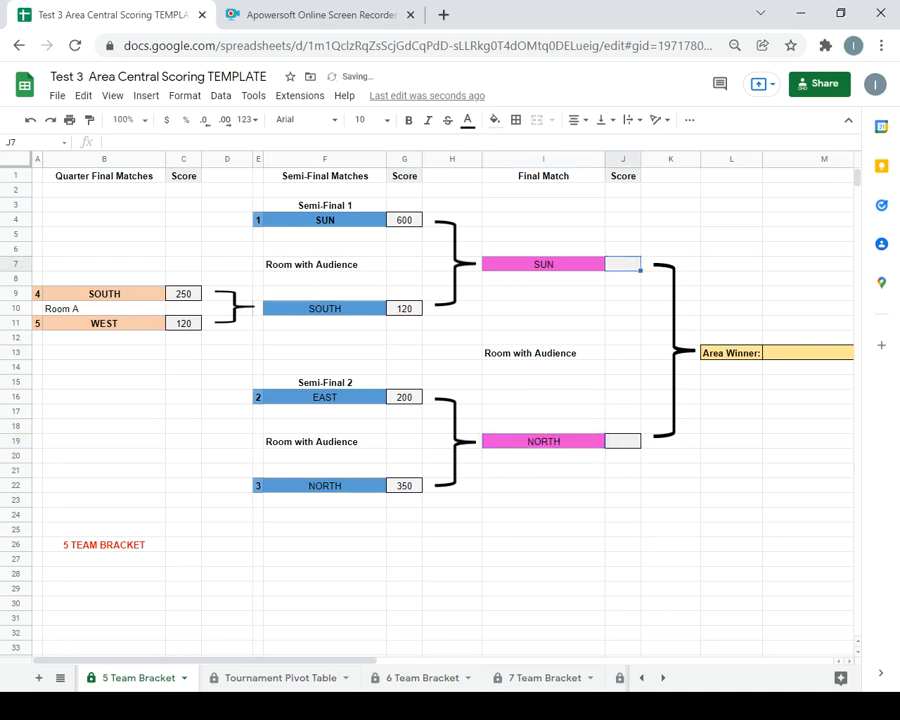
text(590)
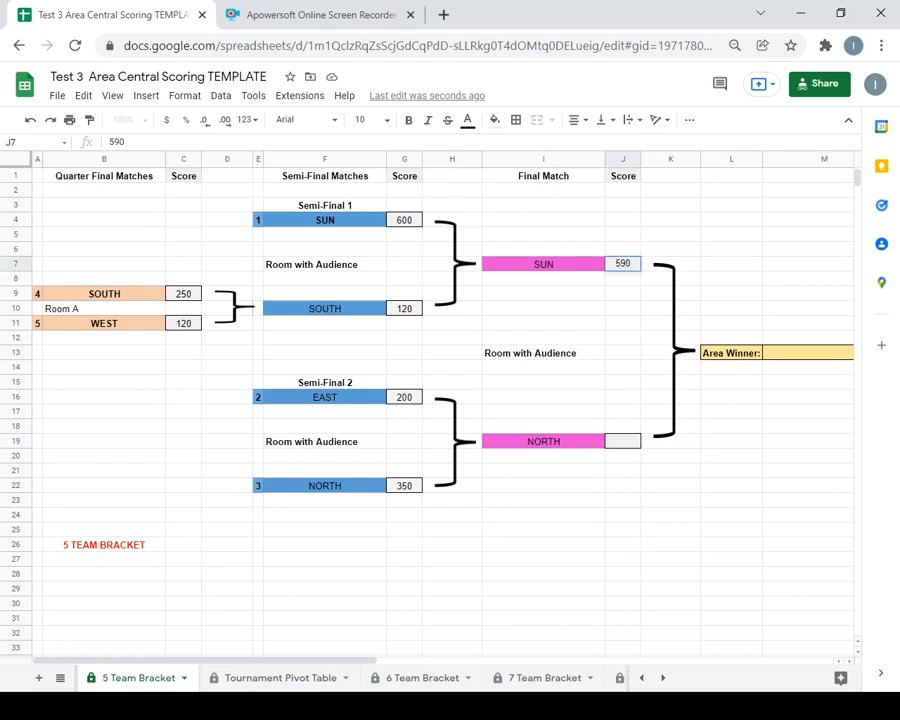
click(622, 441)
text(120)
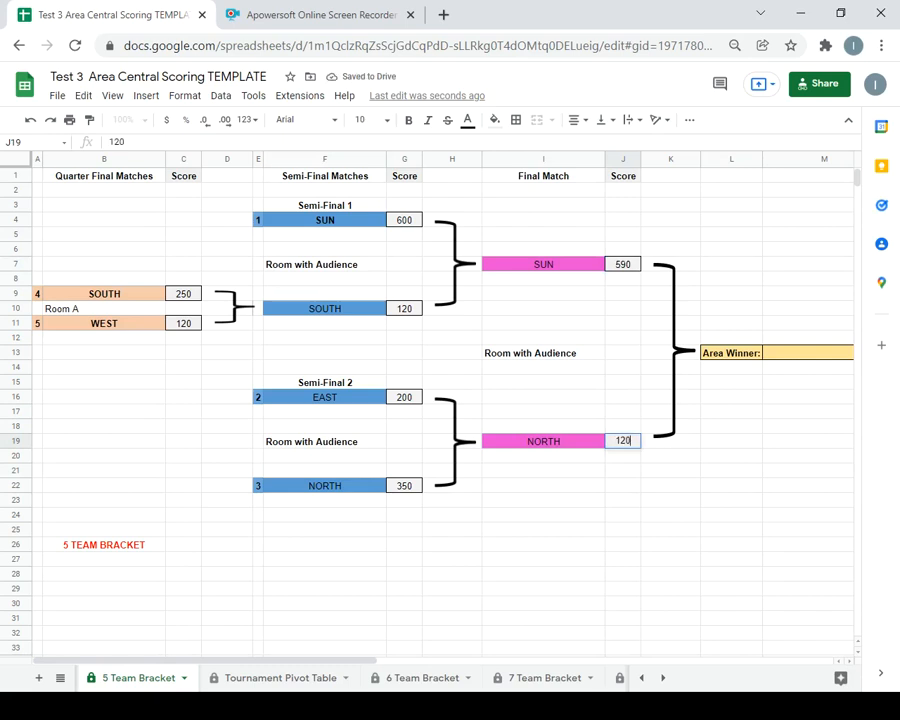
Enter SUN as the Area Winner of the bracket.
double_click(807, 352)
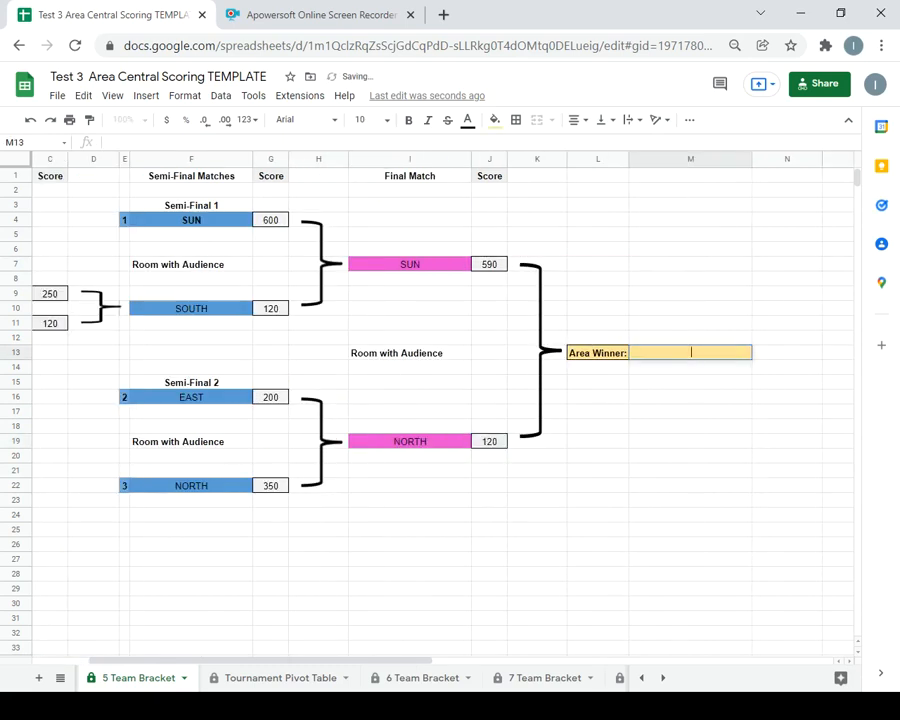
text(SUN)
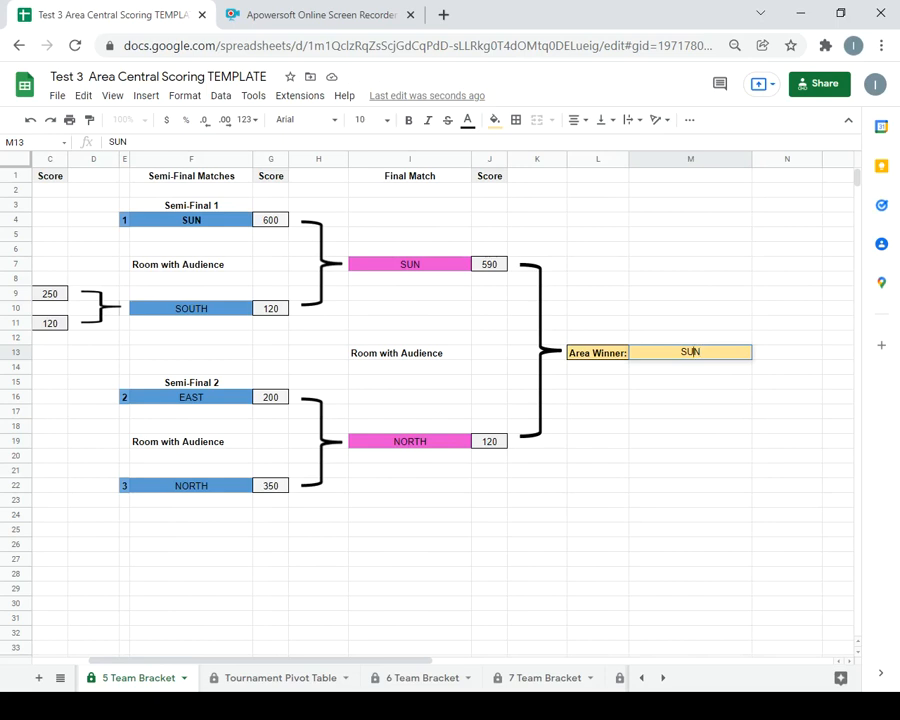
click(410, 514)
scroll(450, 400, left, 3)
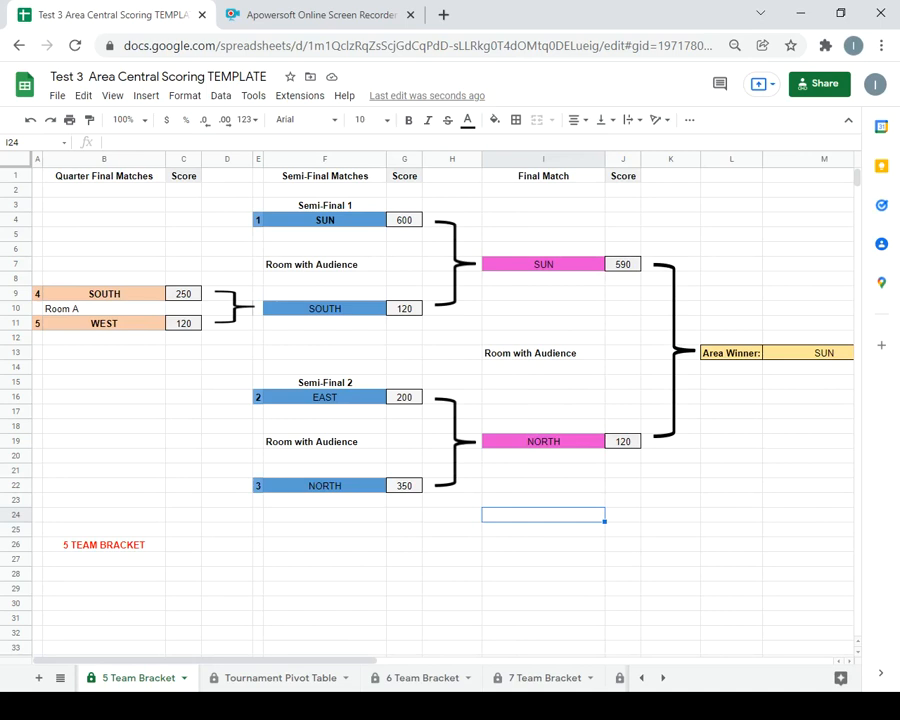
On the Tournament Scoring sheet, enter the bracket's Quarters Points: 250 for SOUTH and 120 for WEST.
click(642, 678)
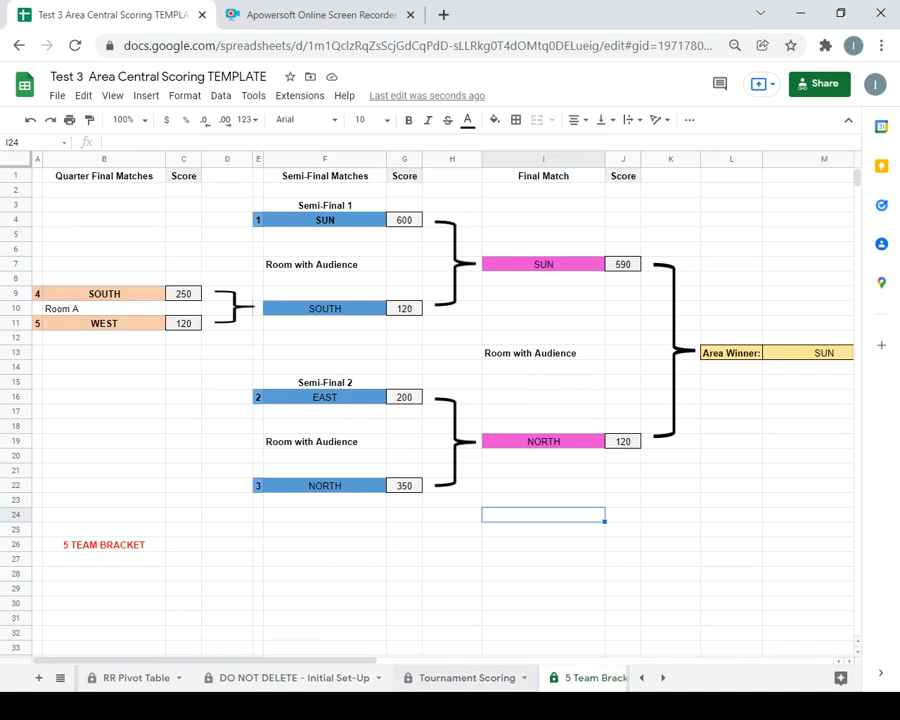
click(467, 678)
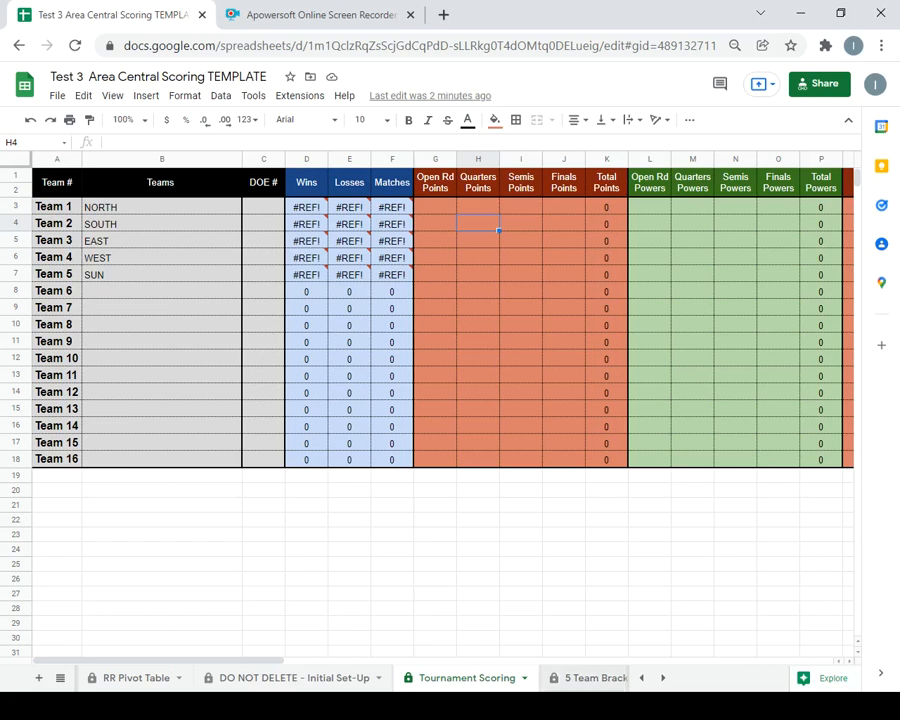
click(592, 678)
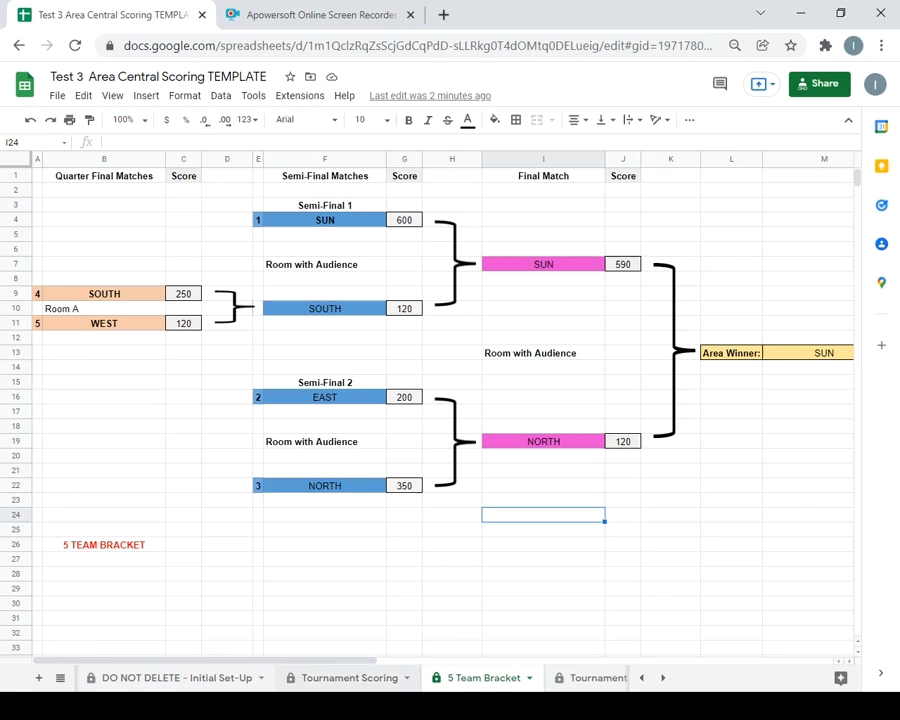
click(349, 678)
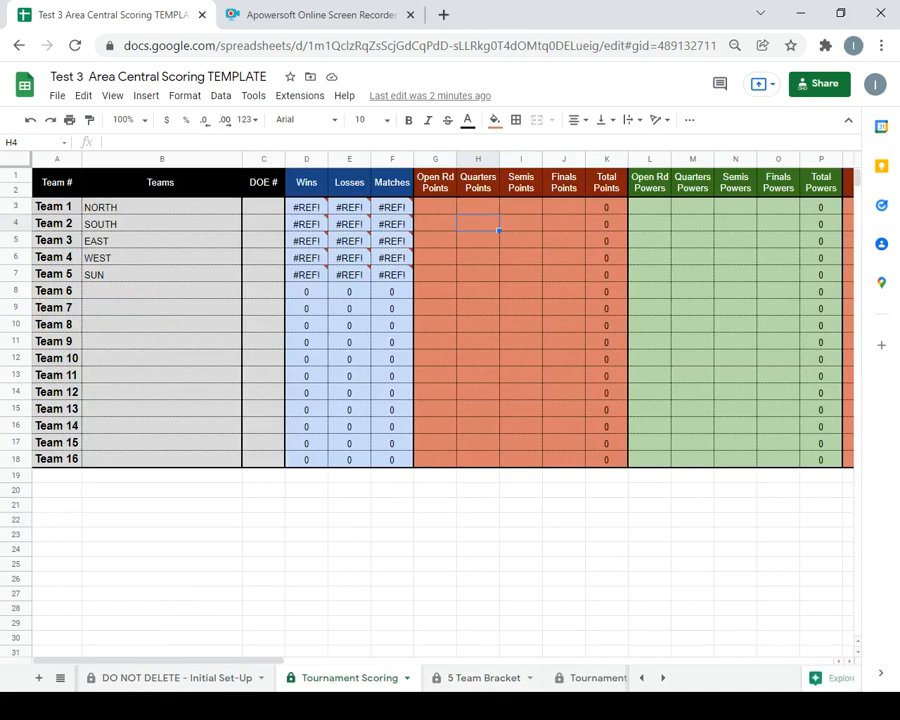
click(484, 678)
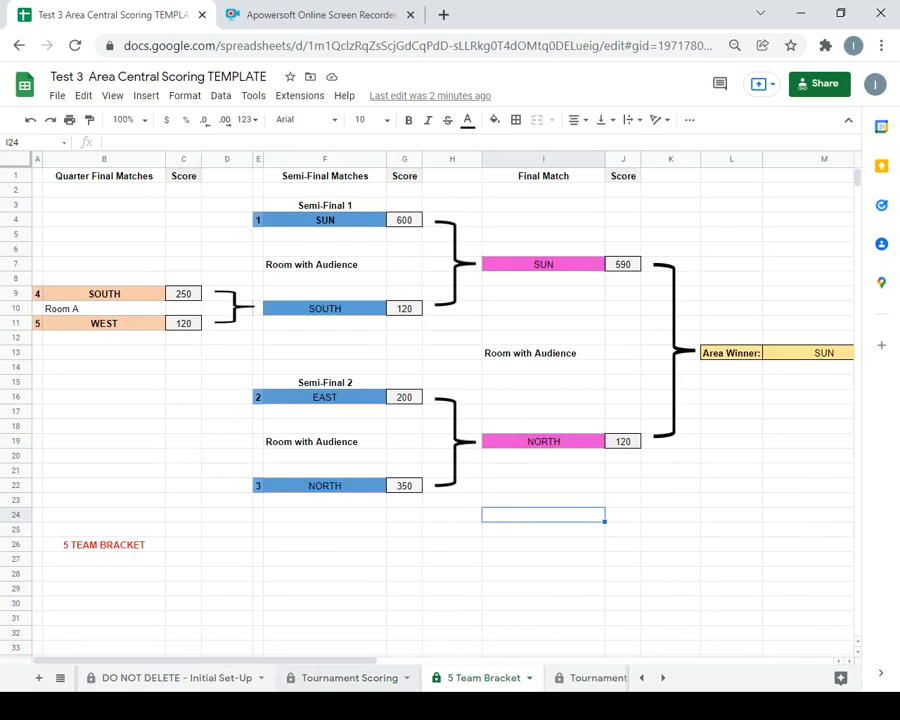
click(349, 678)
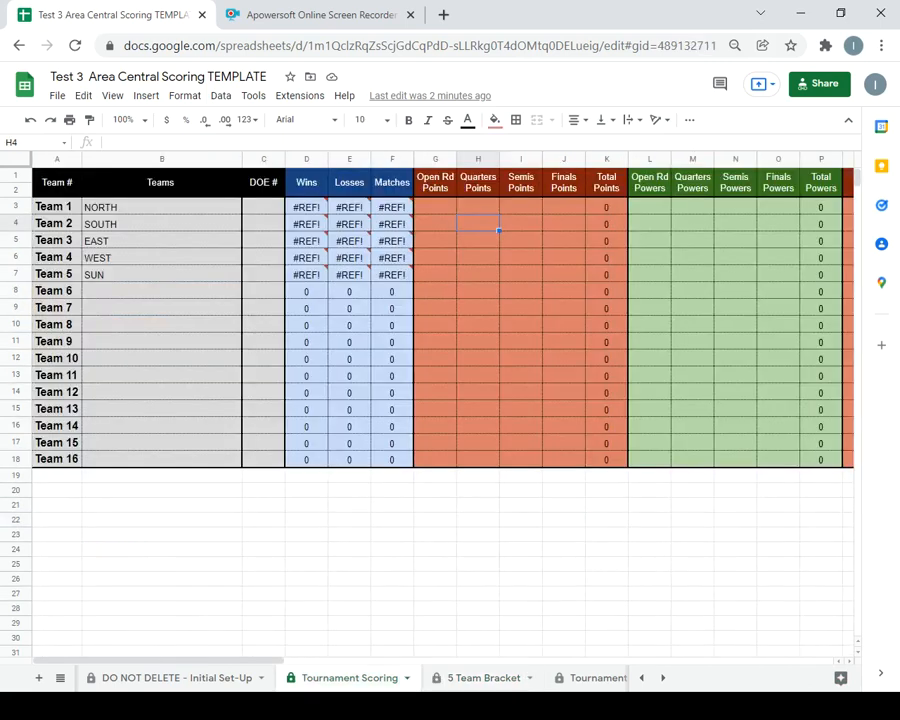
text(250)
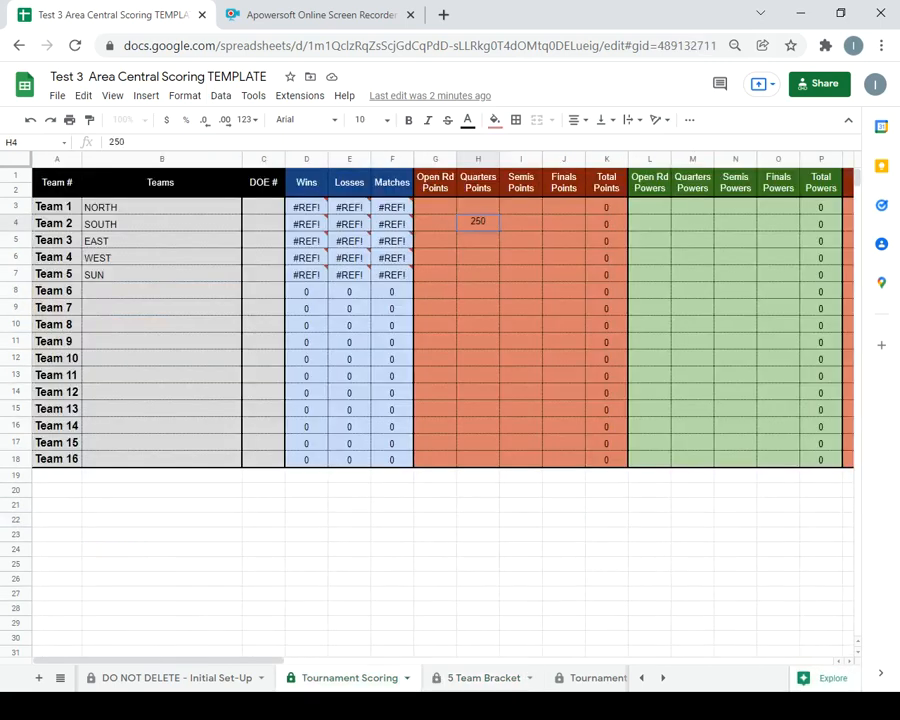
key(Return)
key(Down)
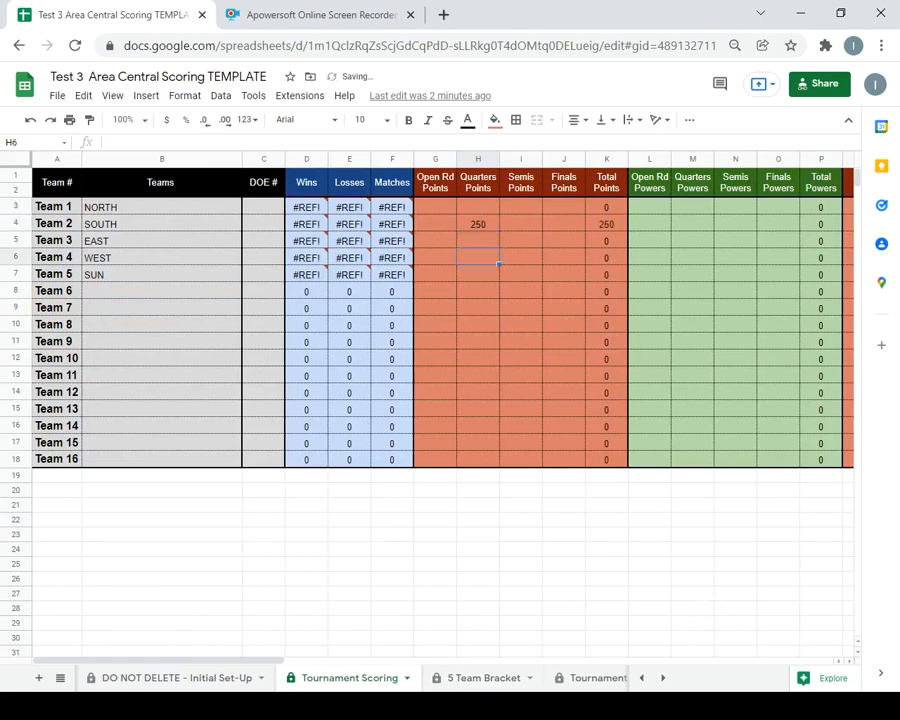
text(120)
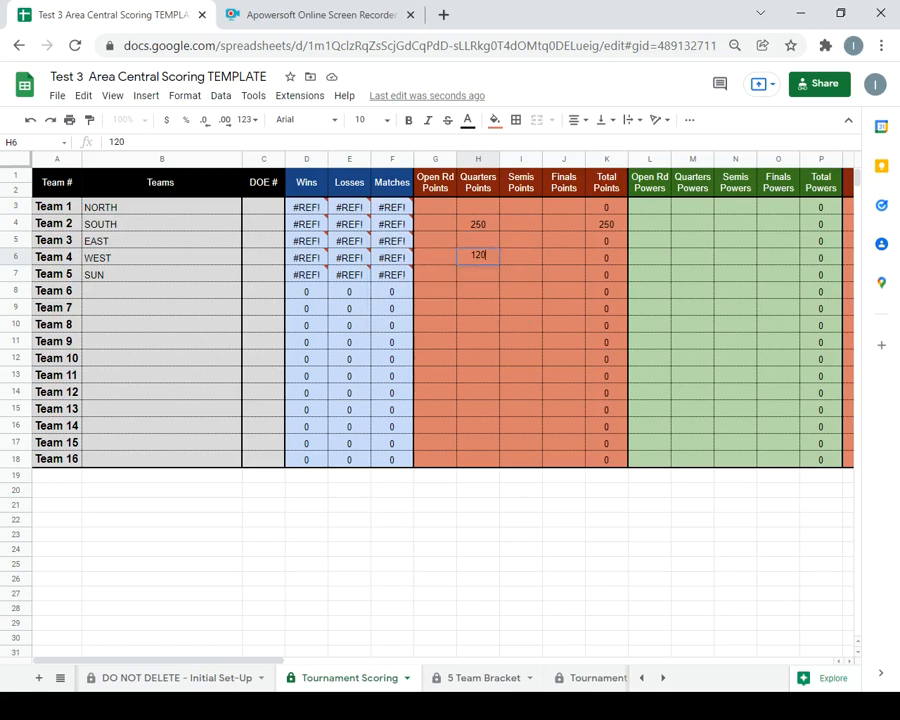
key(Tab)
Enter 0 for WEST in both Semis Points and Finals Points.
text(0)
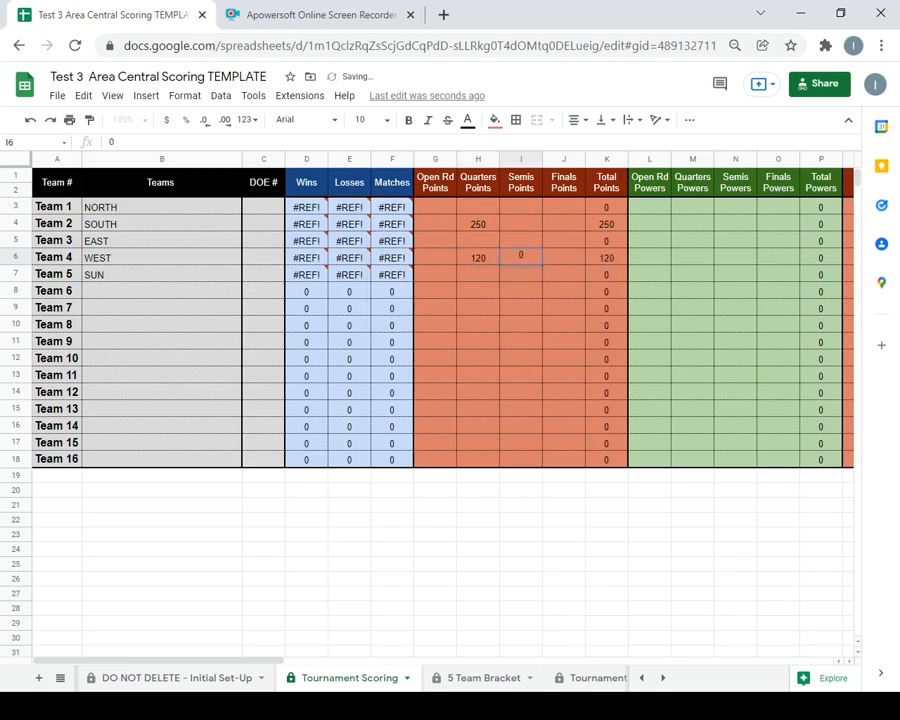
key(Tab)
text(0)
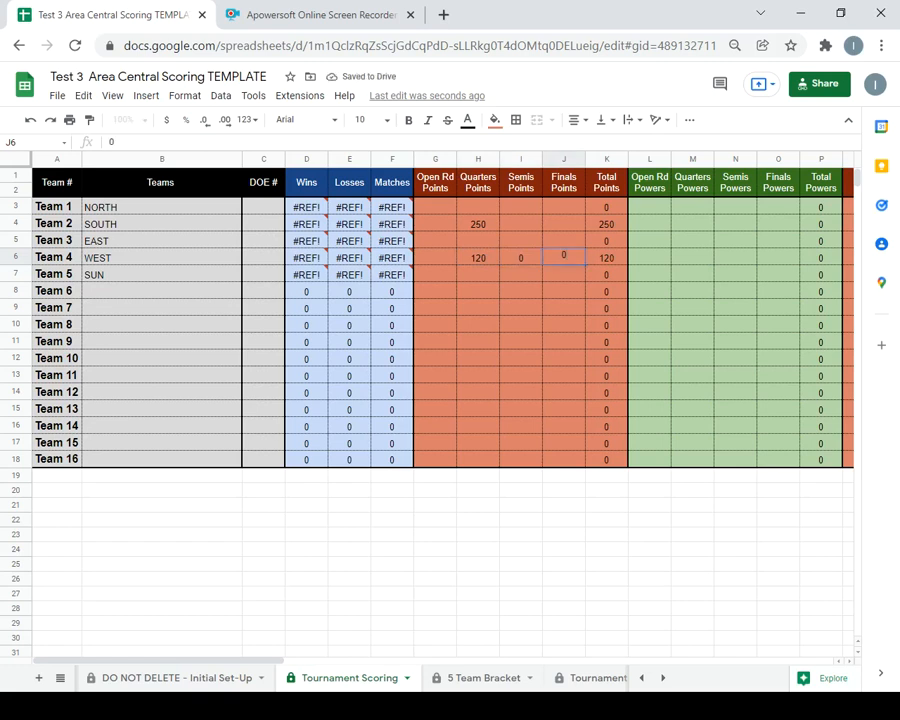
Enter WEST's powers: 1 for Quarters, 0 for Semis and 0 for Finals.
click(692, 257)
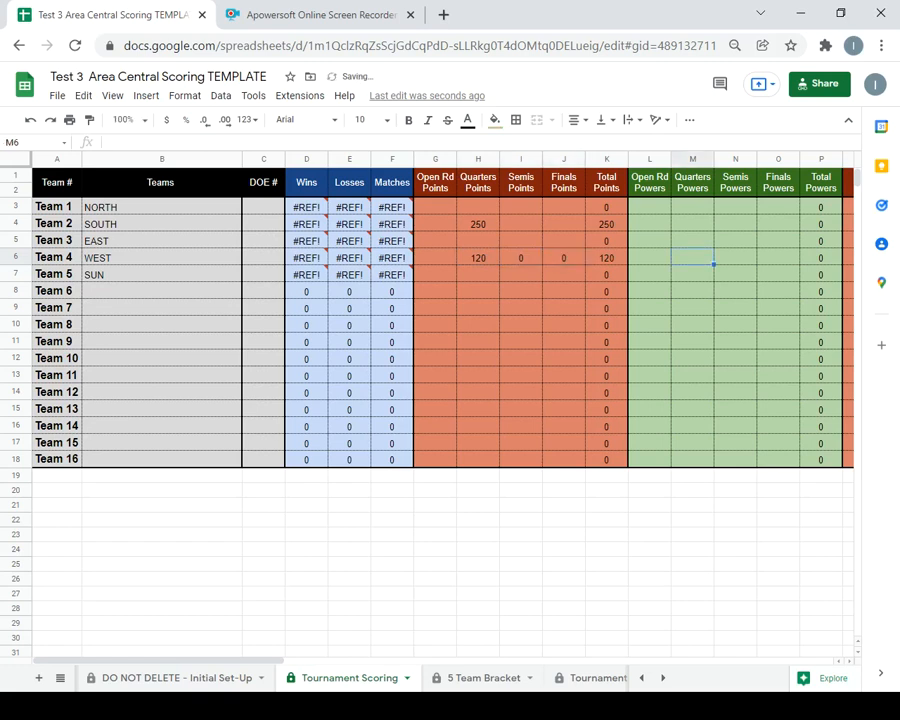
text(1)
key(Tab)
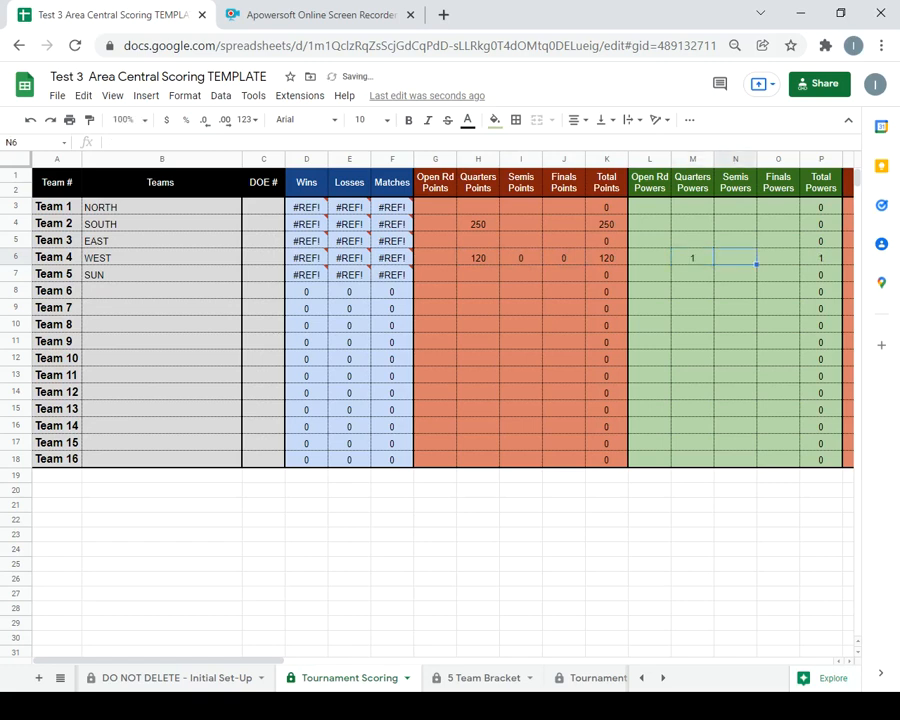
text(00)
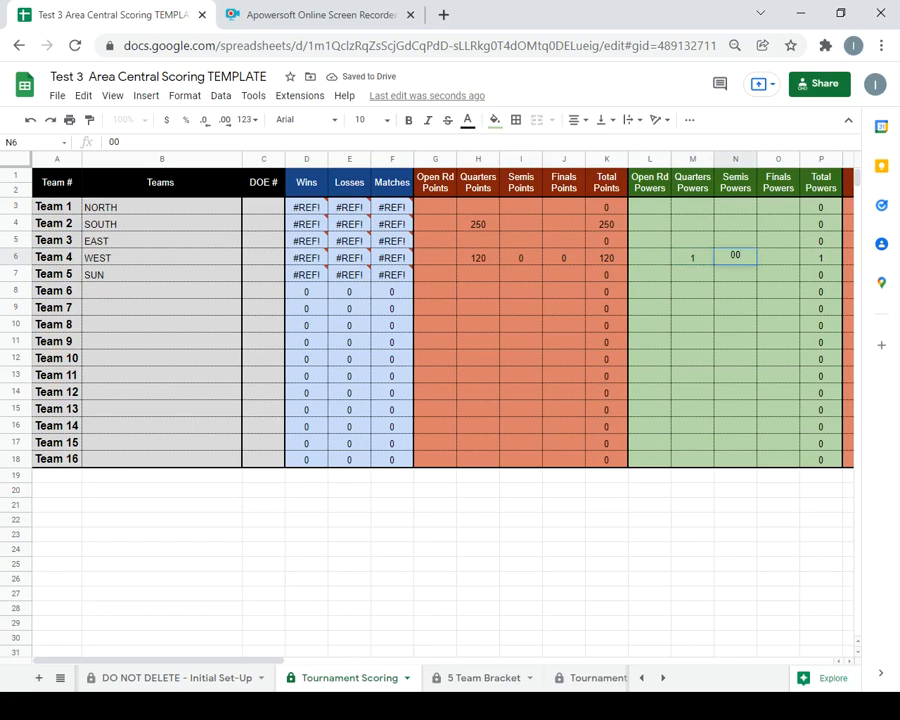
key(Tab)
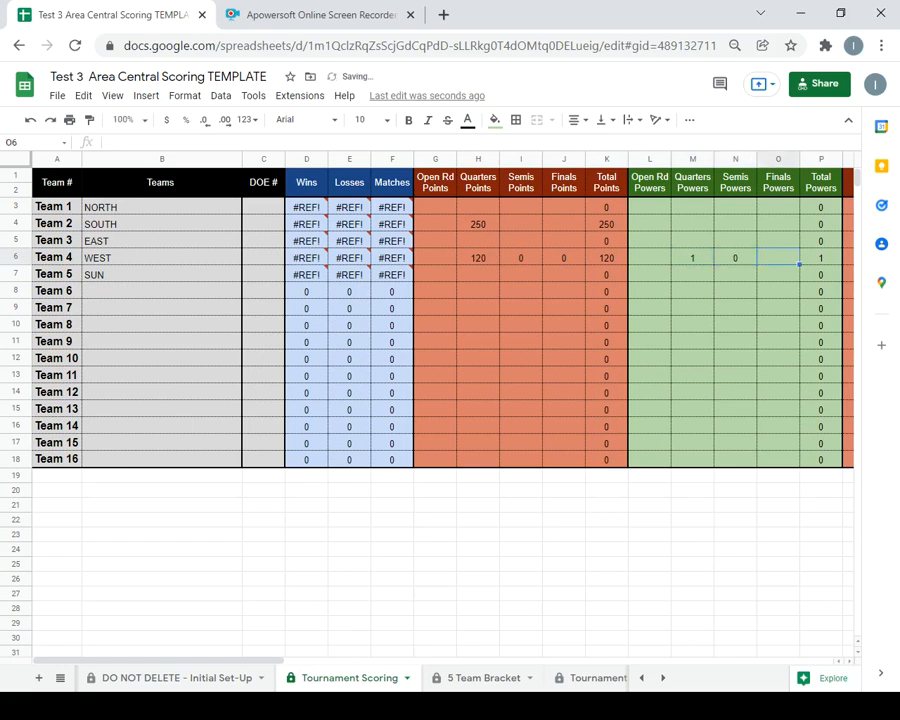
text(0)
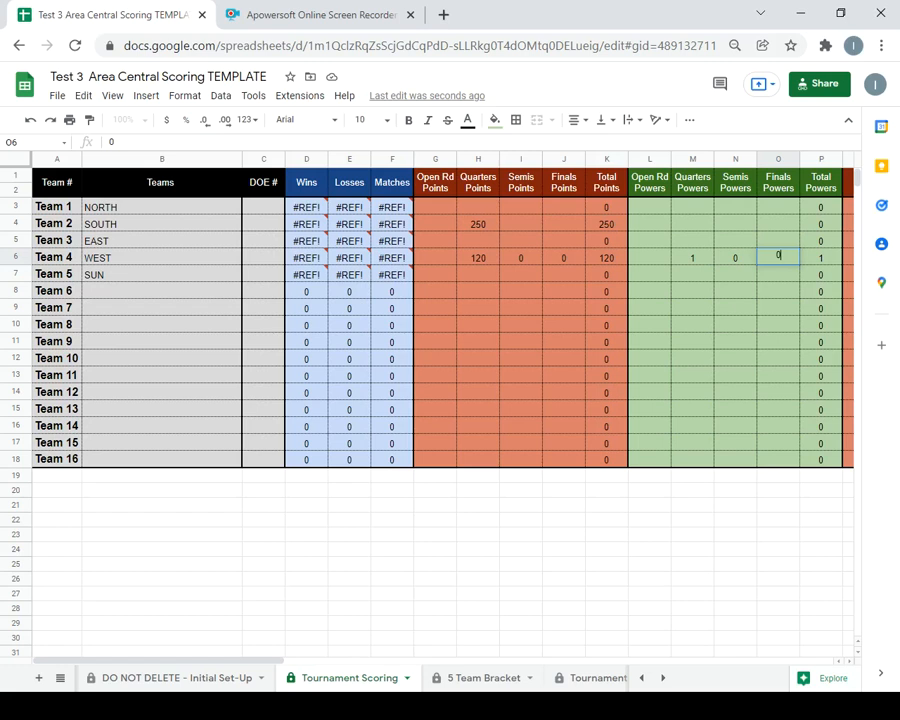
Enter SOUTH's remaining points from the 5 Team Bracket: 120 for Semis and 0 for Finals.
click(478, 224)
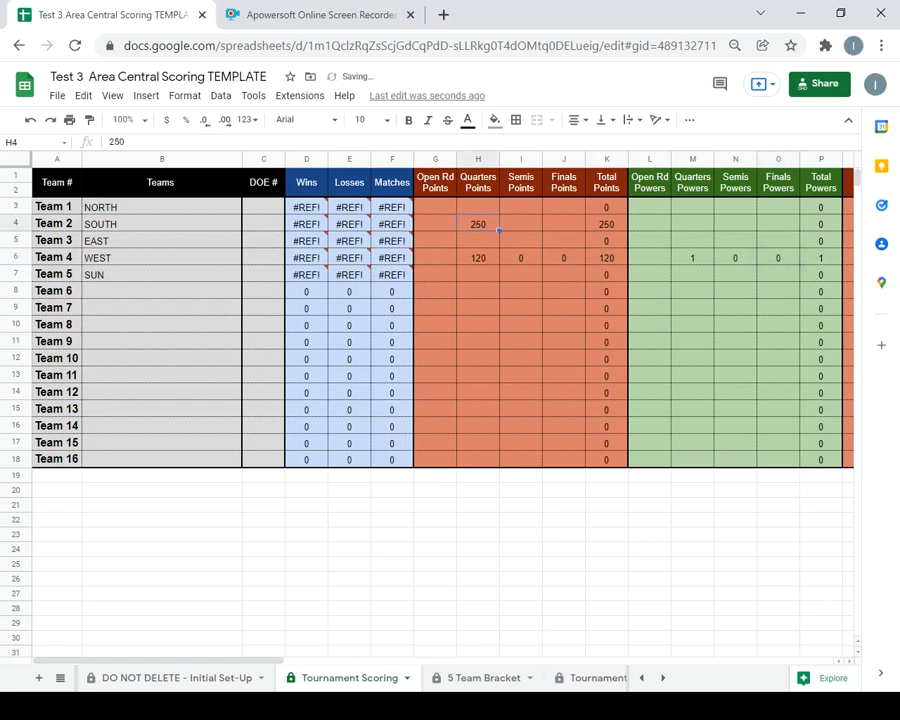
mouse_move(392, 224)
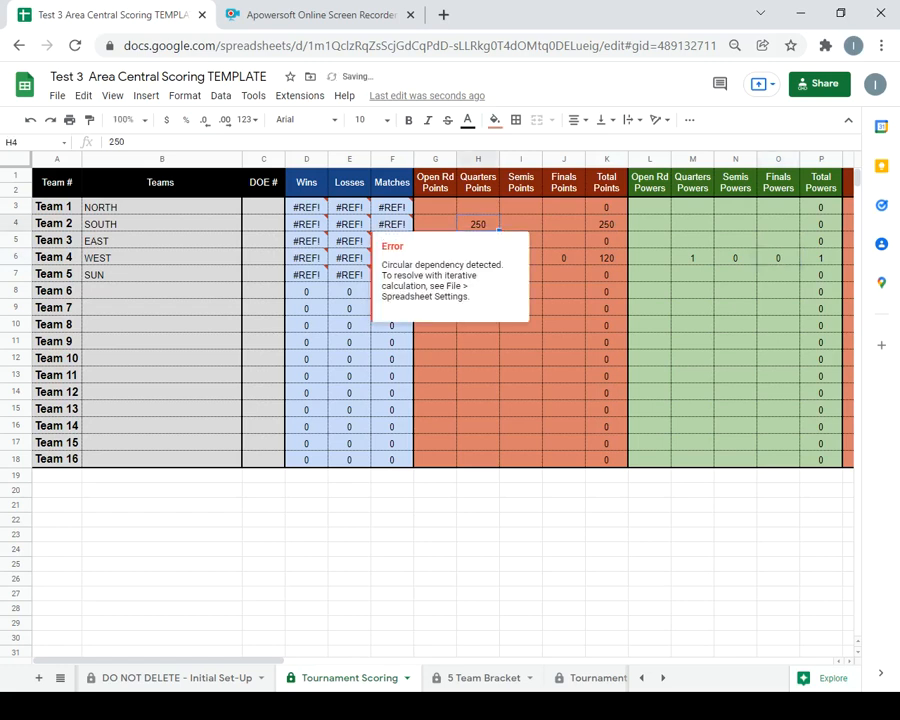
click(520, 224)
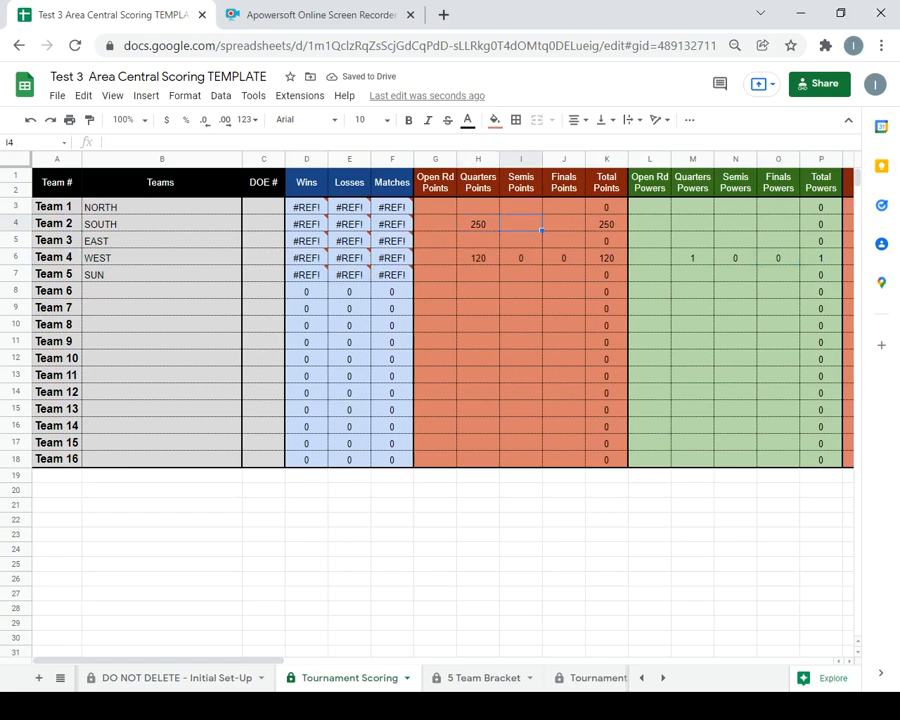
key(ctrl+Page_Down)
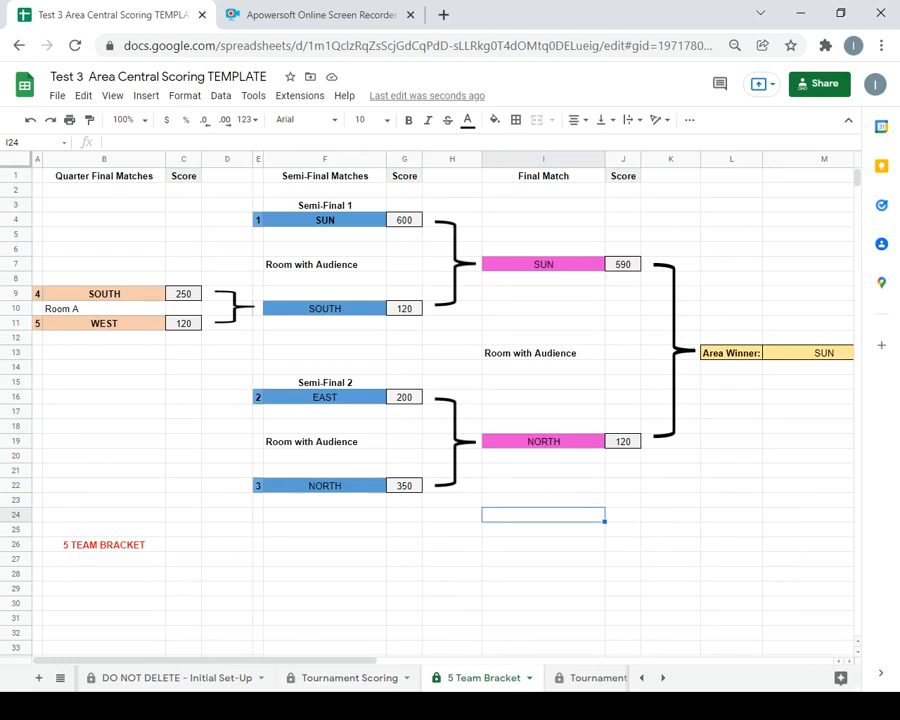
key(ctrl+shift+Page_Up)
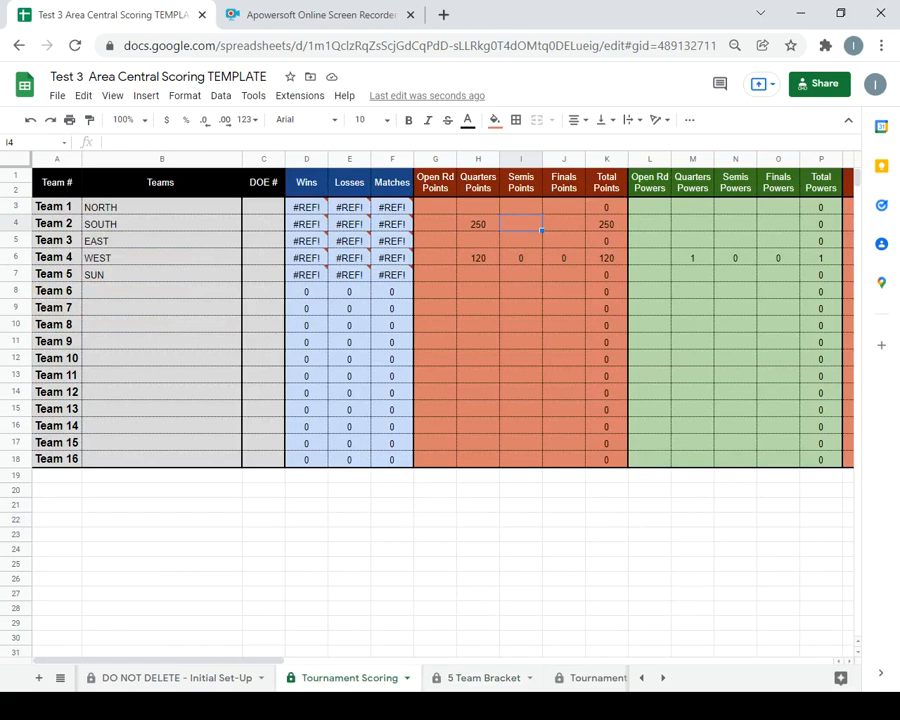
text(120)
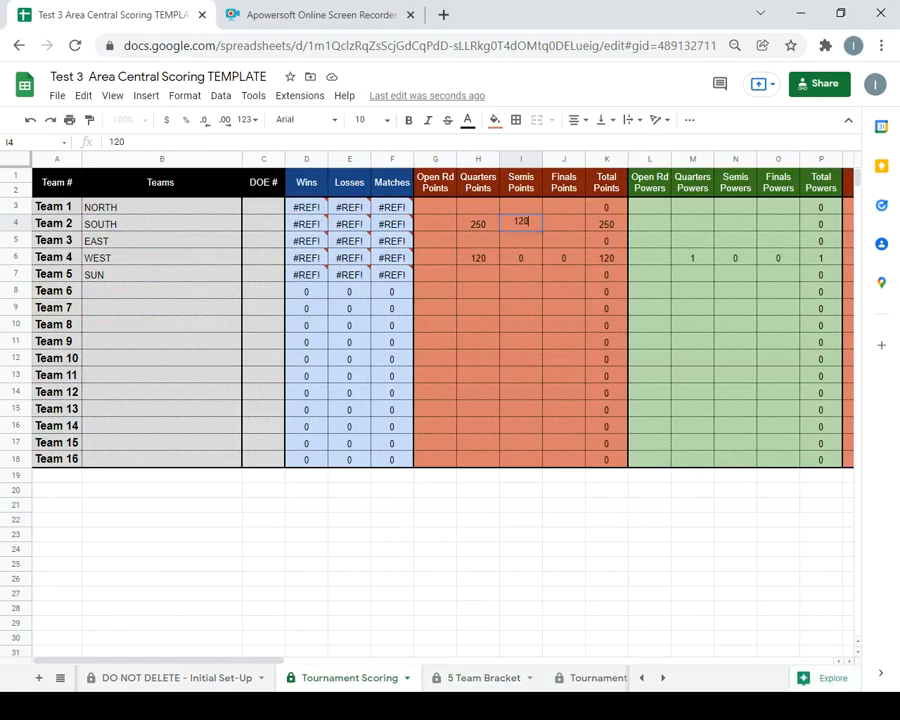
key(Tab)
text(0)
Enter SOUTH's powers as 2 for Semis and 1 for Finals.
click(735, 224)
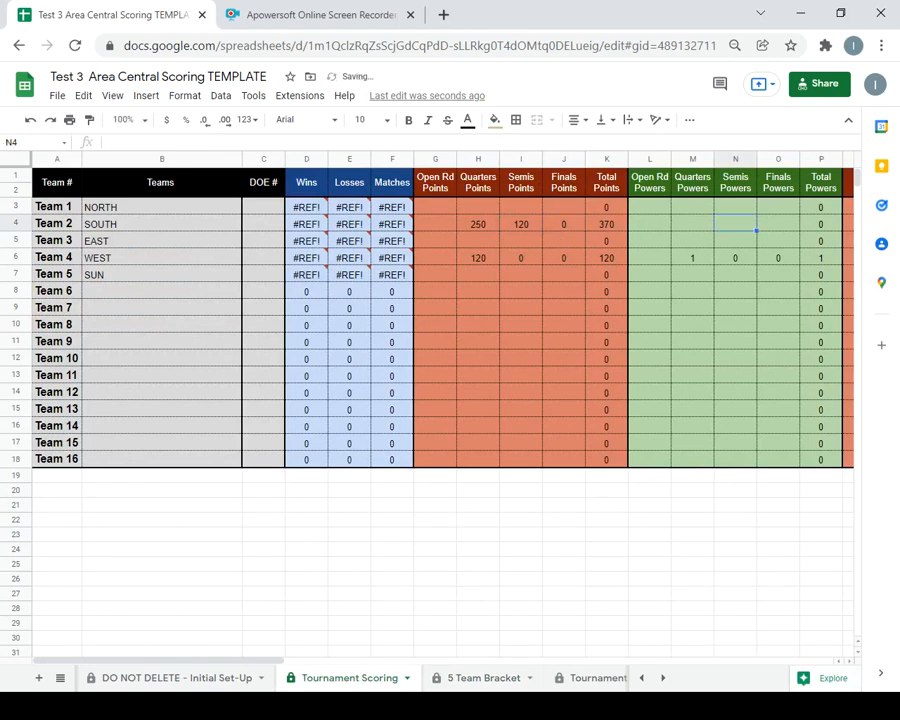
text(2)
key(Tab)
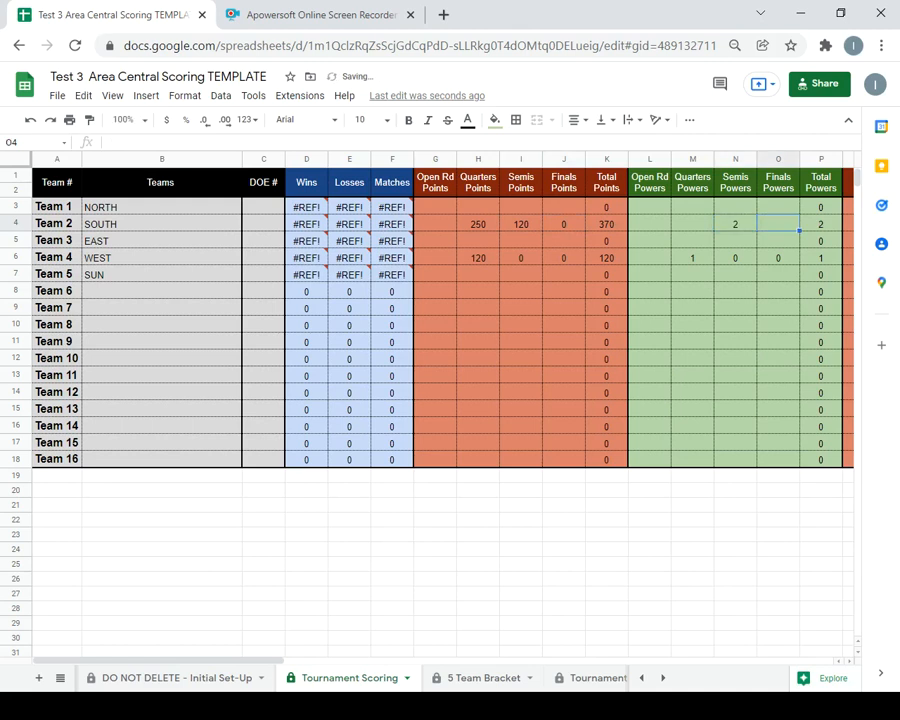
text(1)
click(778, 274)
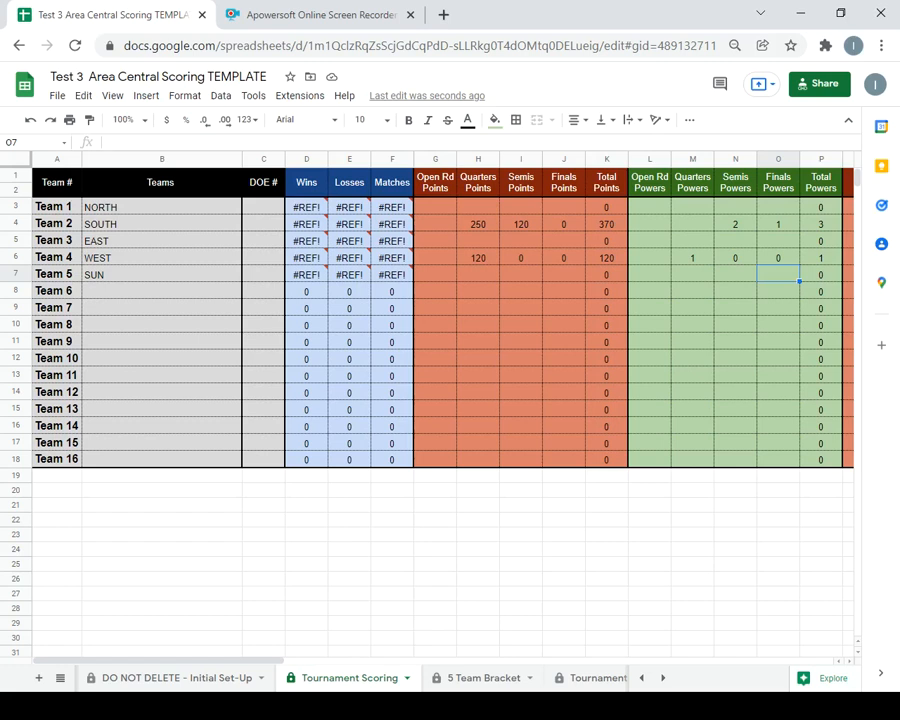
Replace SOUTH's Wins and Losses formulas with 1 win and 1 loss.
click(307, 224)
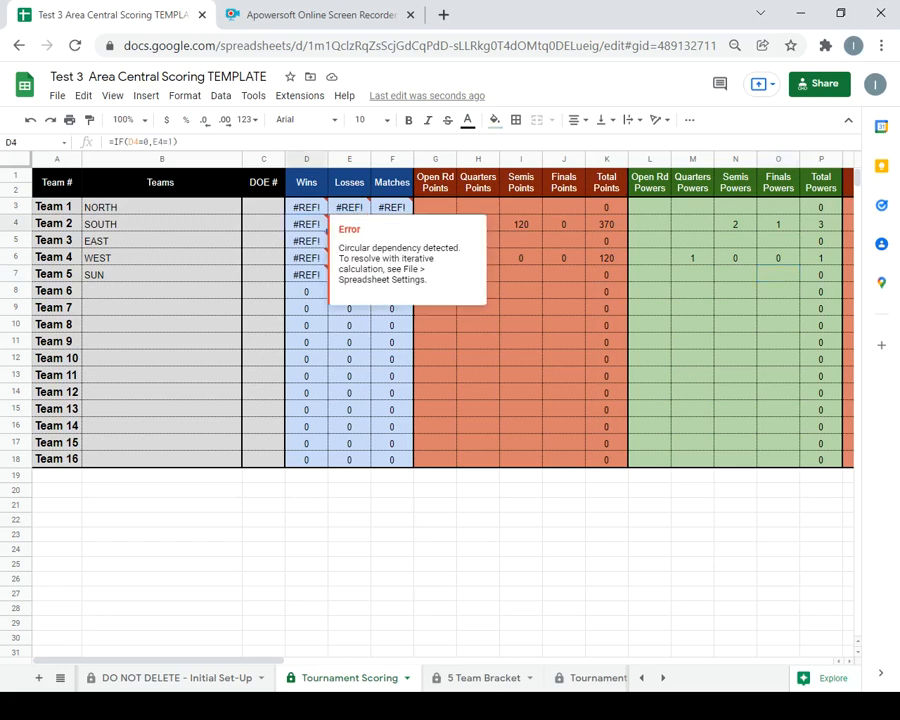
text(1)
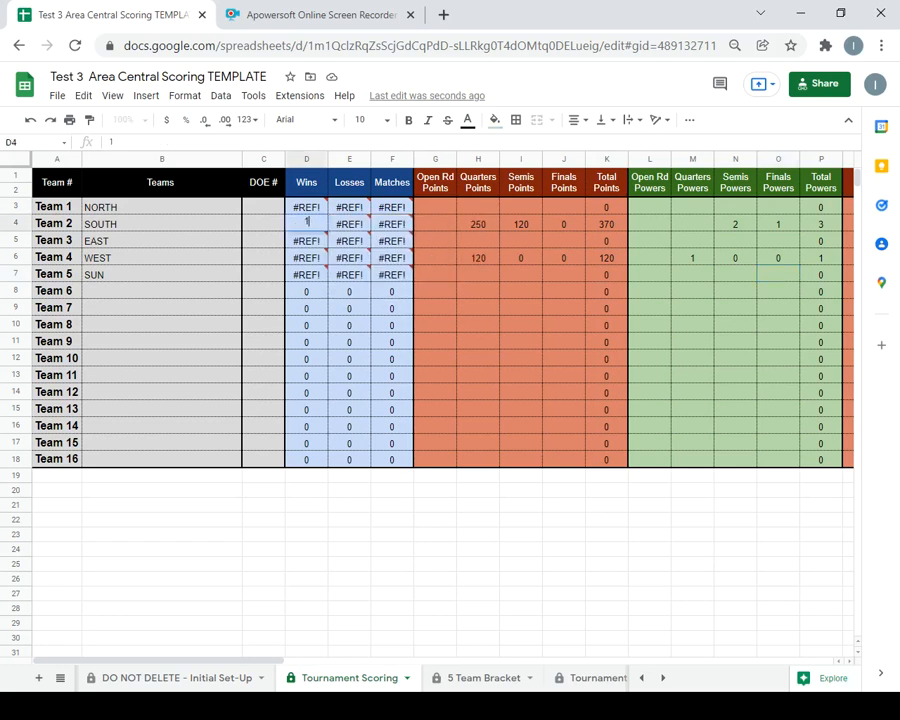
click(349, 224)
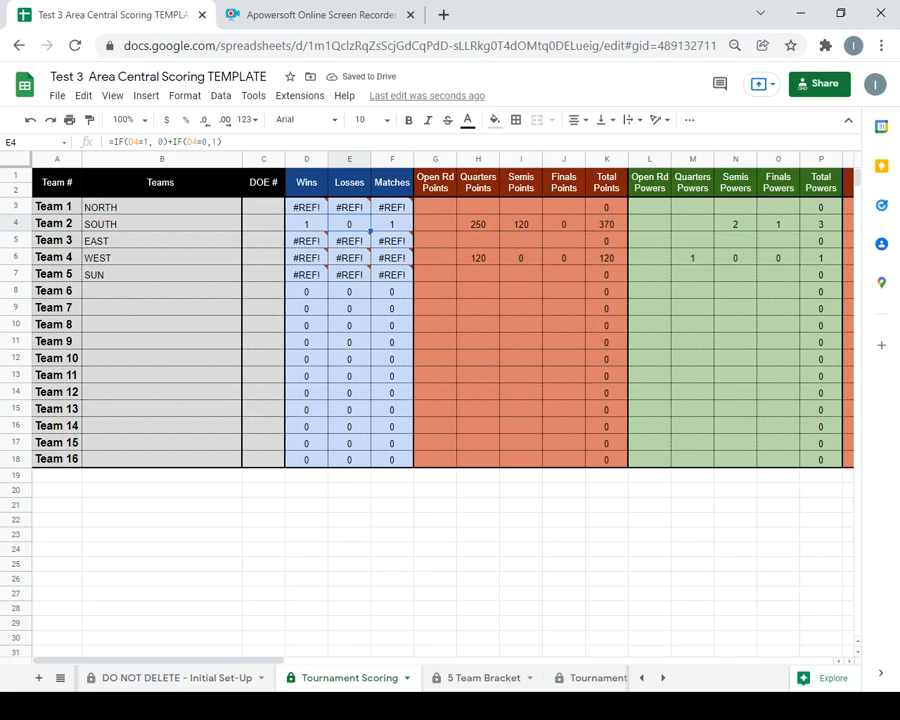
text(1)
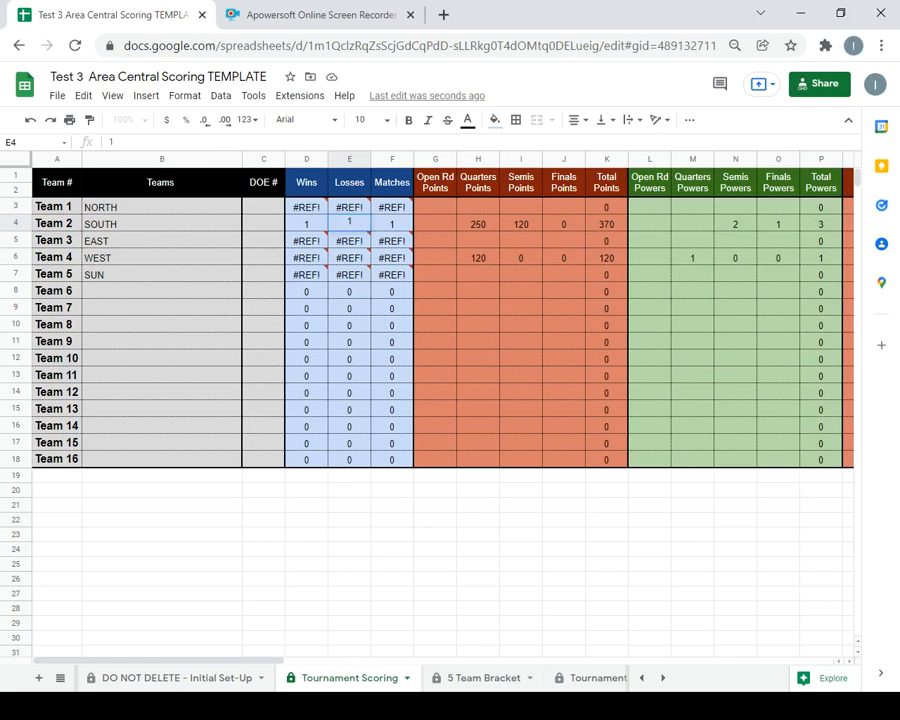
key(Tab)
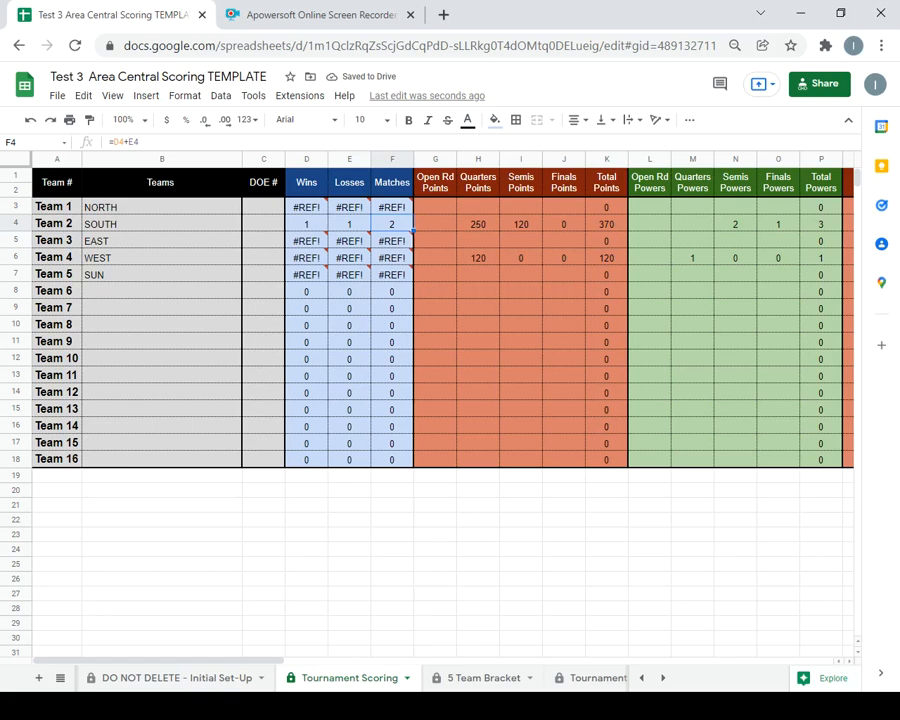
Set WEST's Wins to 0 in place of the formula.
click(307, 258)
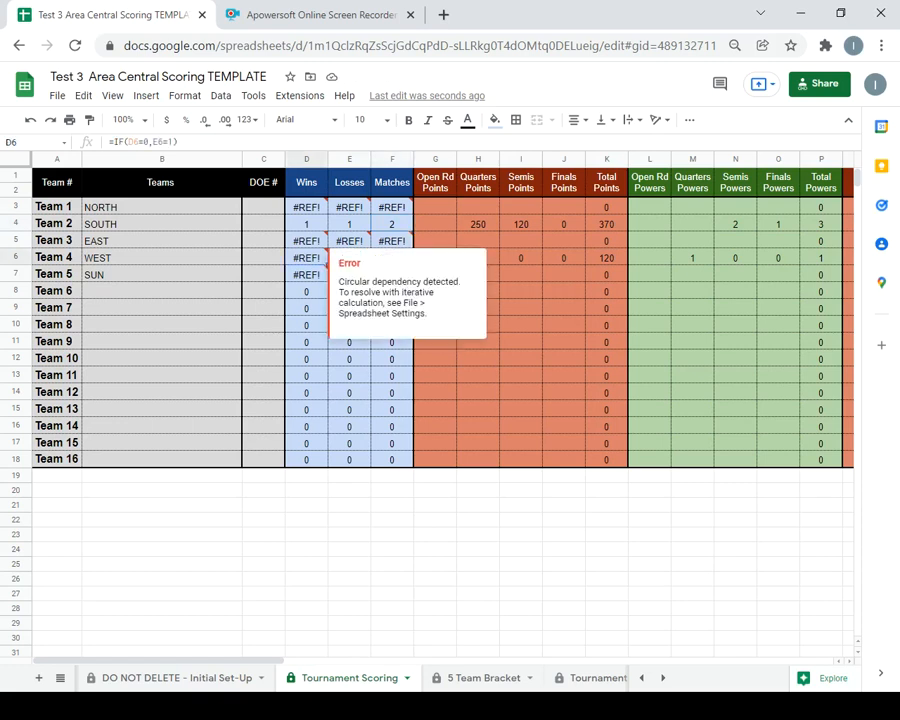
click(478, 258)
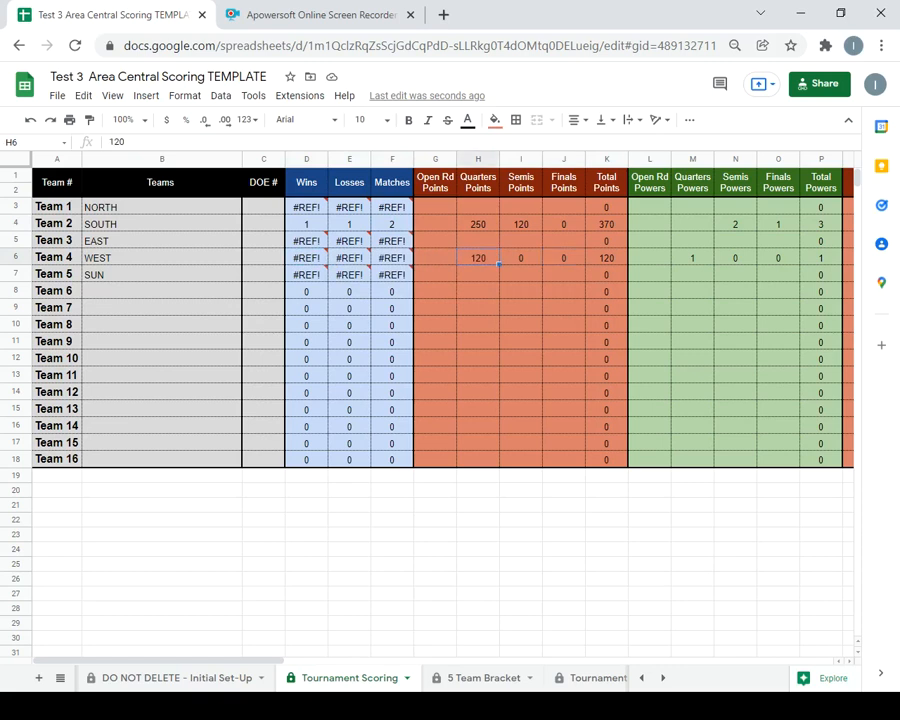
click(307, 258)
text(0)
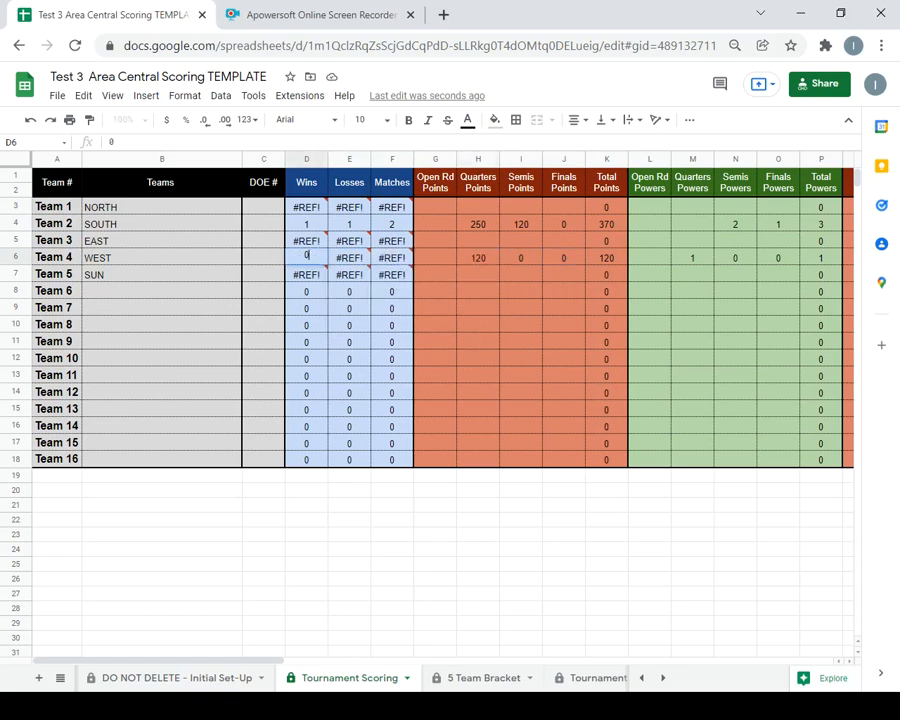
key(Tab)
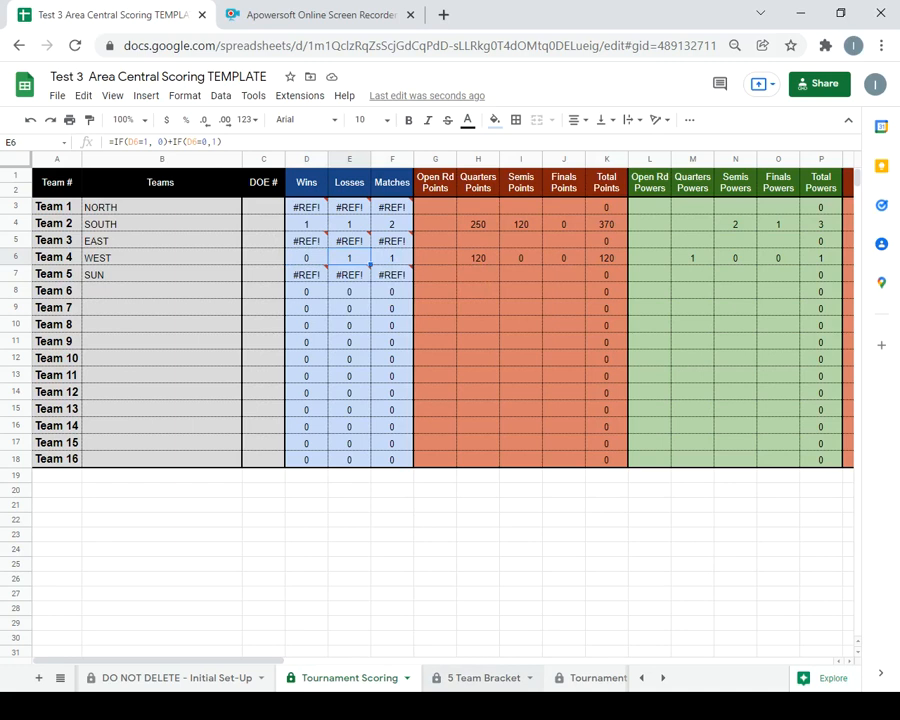
Enter SUN's points from the 5 Team Bracket in Tournament Scoring: 600 for Semis and 590 for Finals.
click(484, 678)
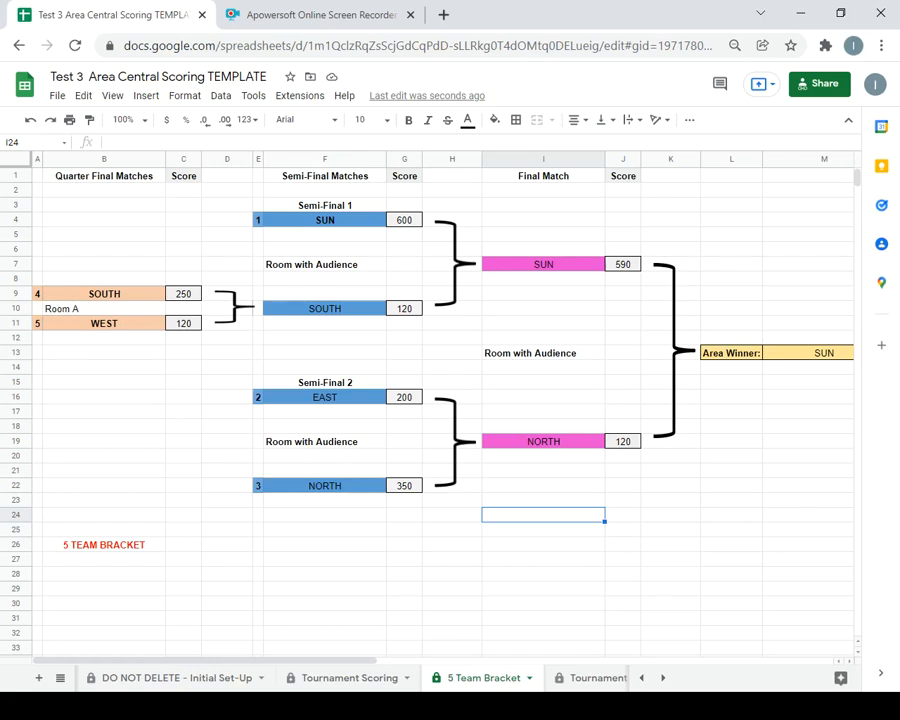
click(350, 678)
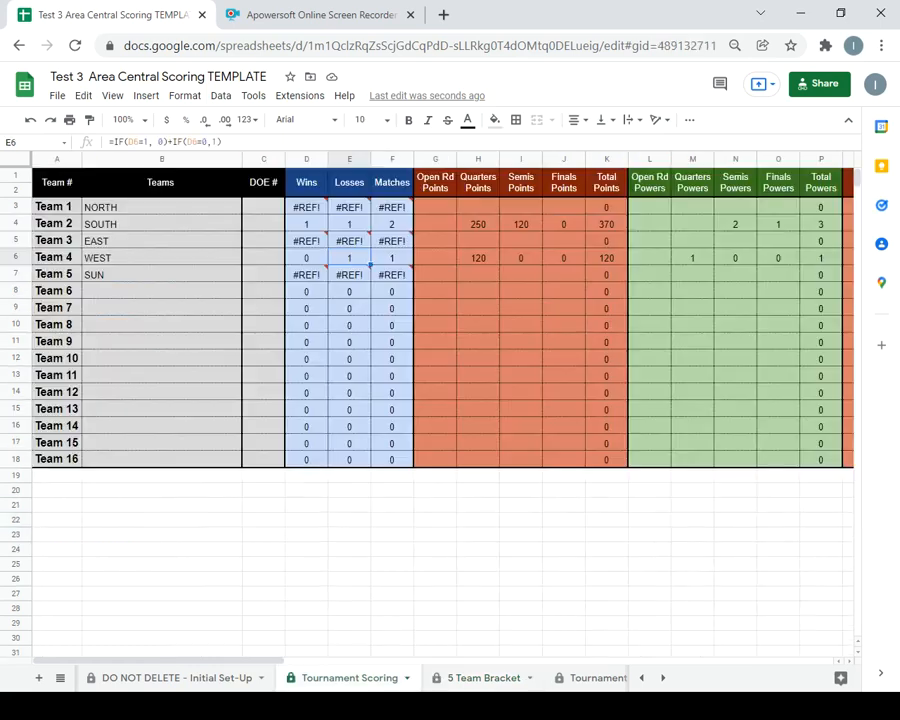
mouse_move(350, 207)
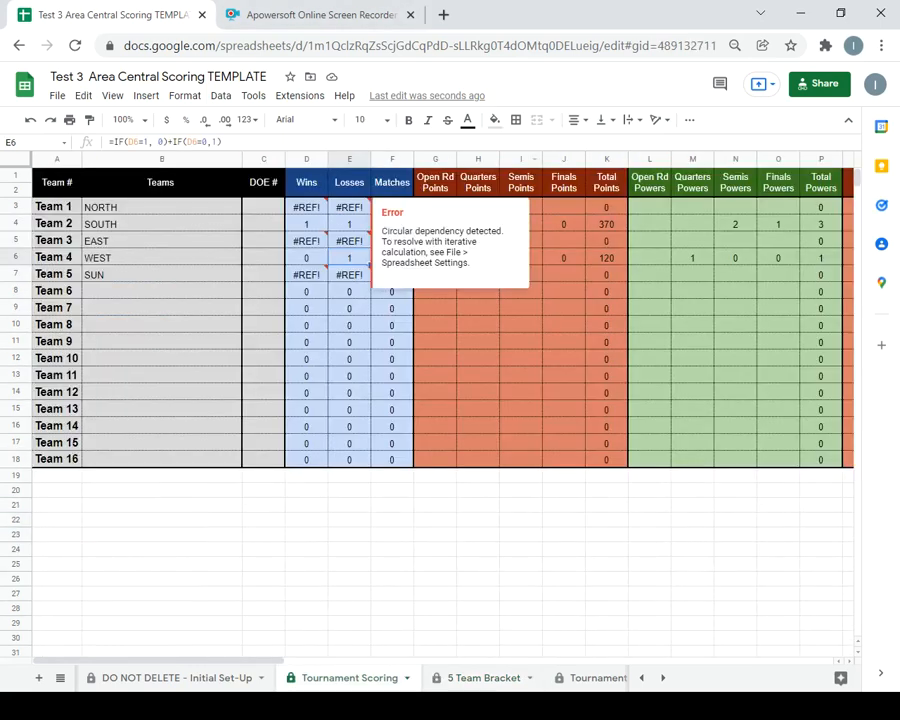
click(307, 275)
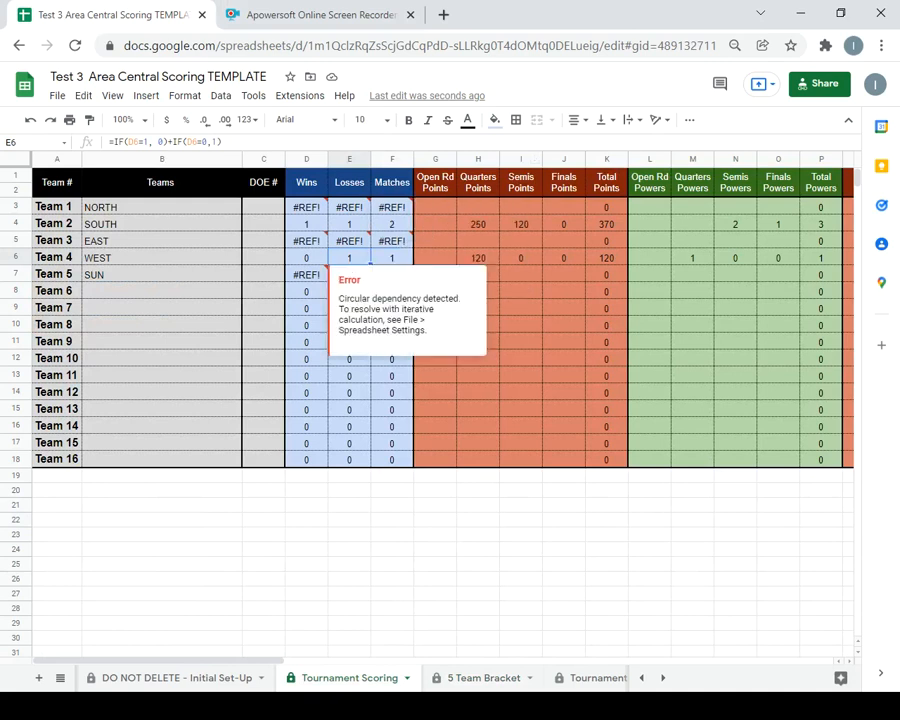
click(521, 275)
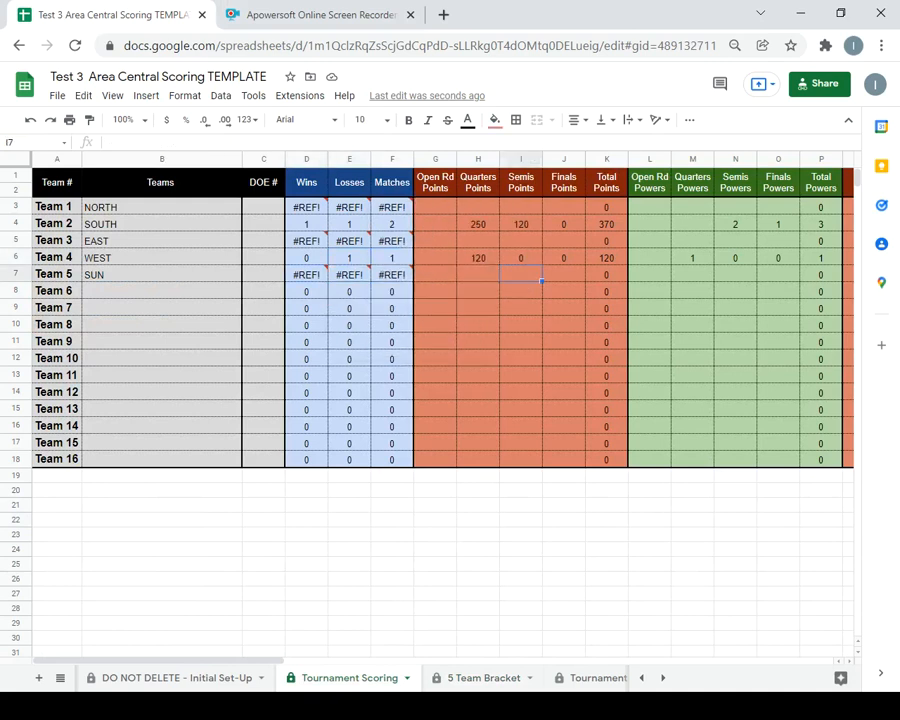
click(484, 678)
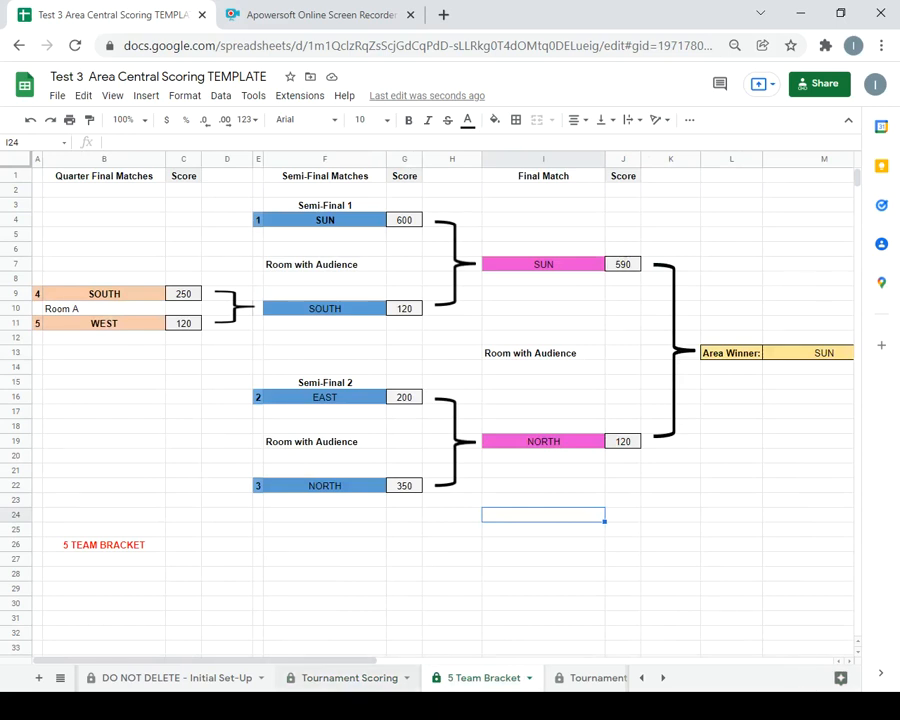
key(ctrl+Page_Up)
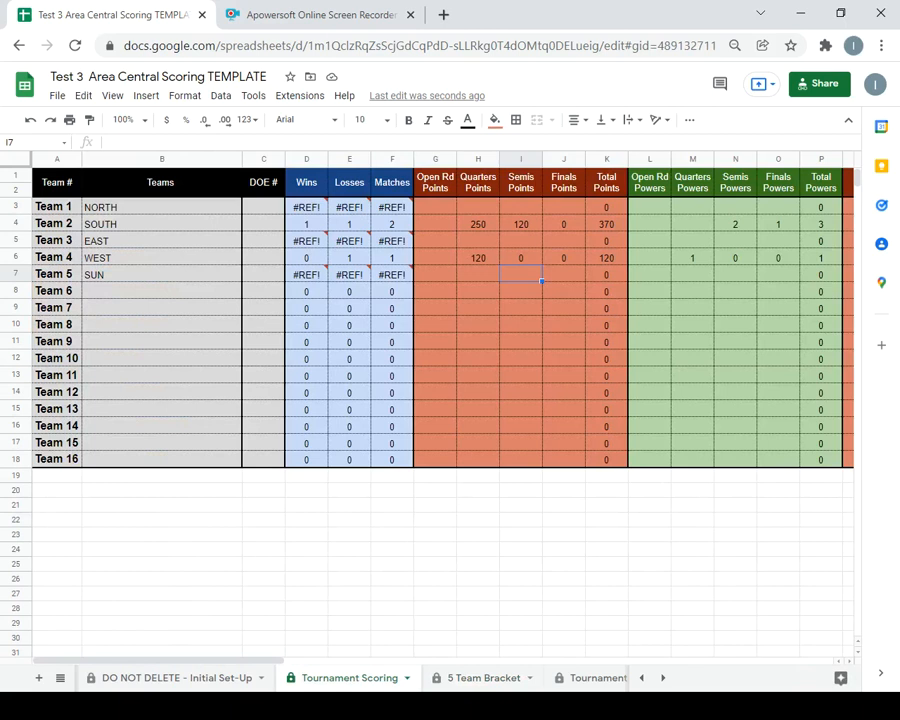
text(600)
key(Tab)
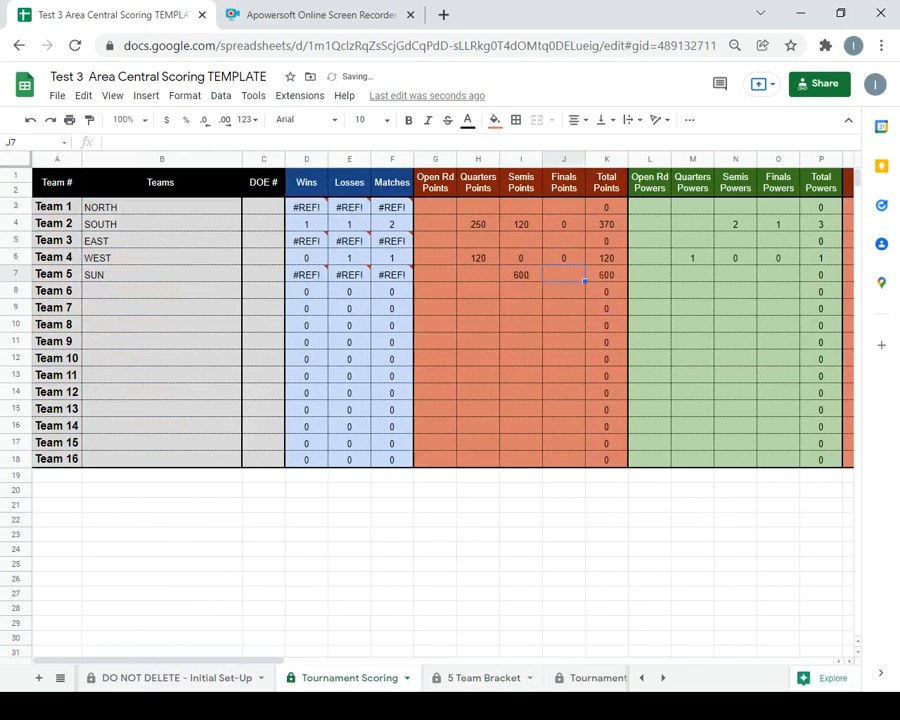
text(590)
key(Return)
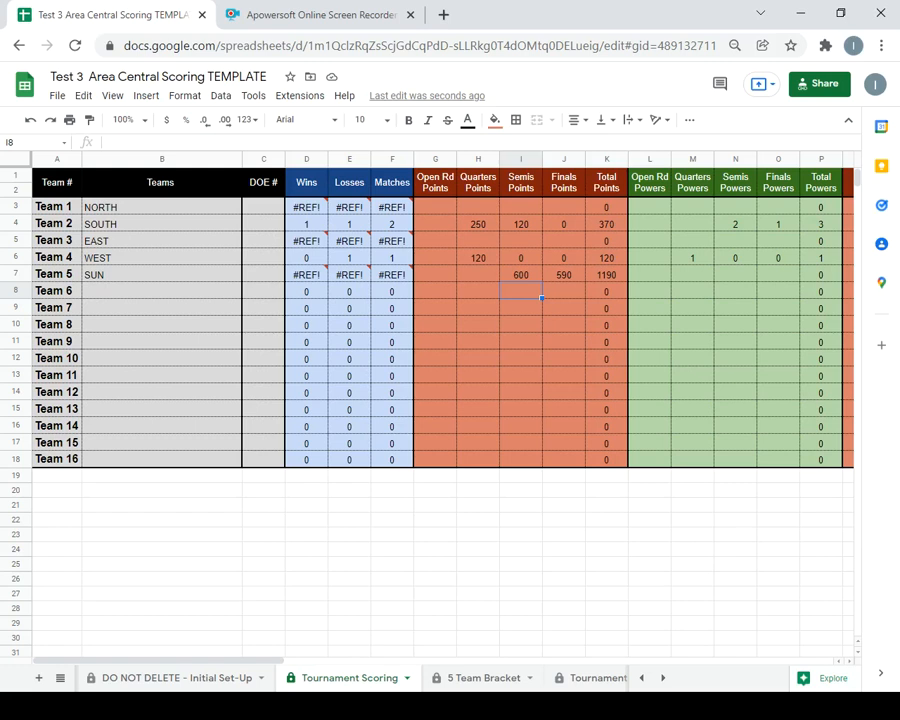
Replace SUN's Wins formula with 2.
click(306, 274)
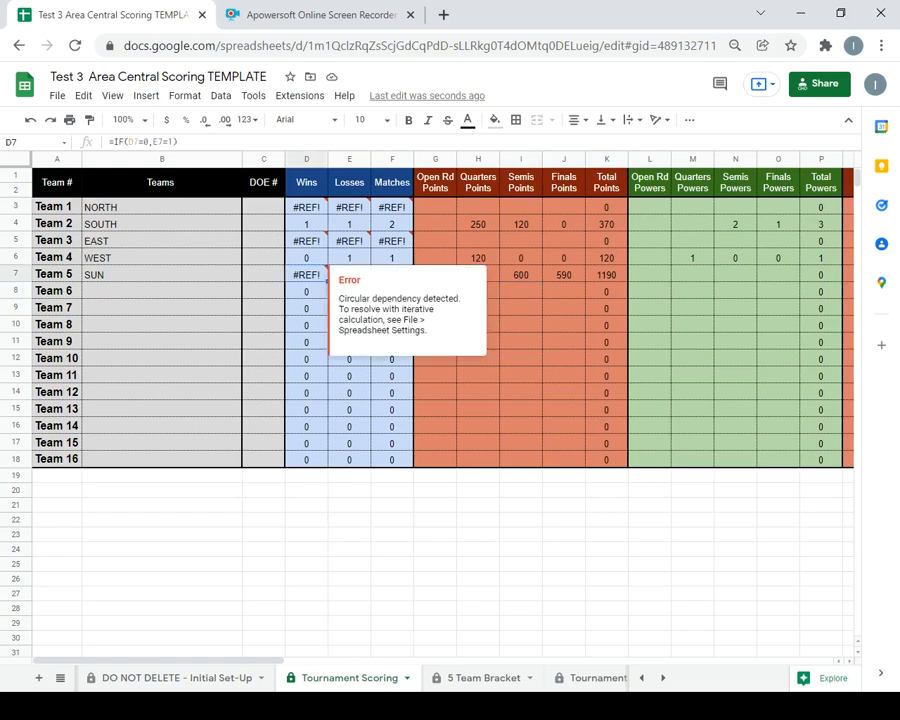
text(2)
key(Tab)
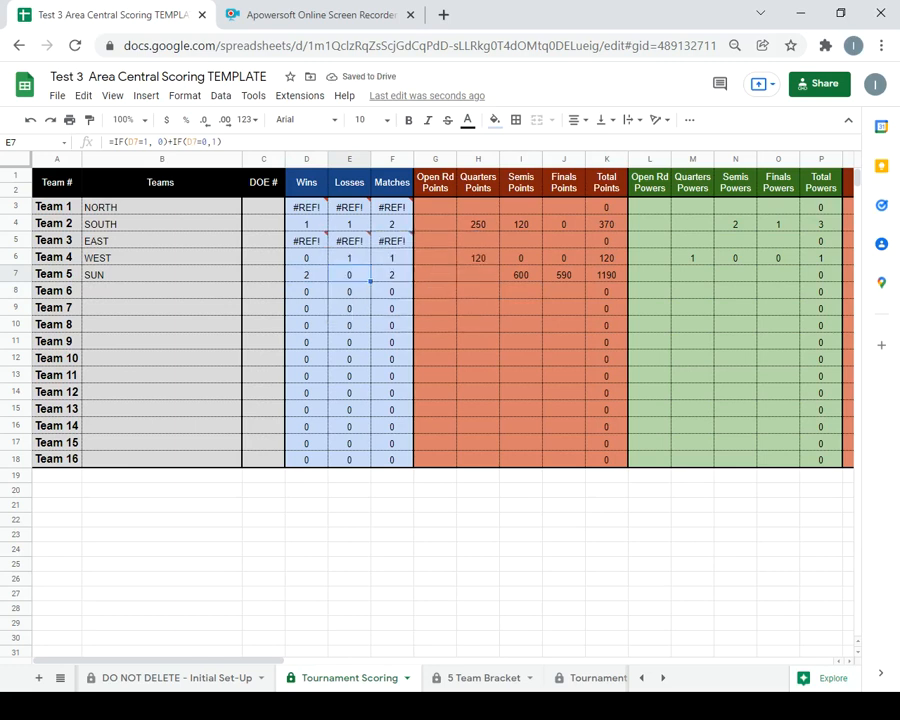
Enter the Semi-Final 2 scores from the 5 Team Bracket as Semis points: 200 for EAST and 350 for NORTH.
click(483, 678)
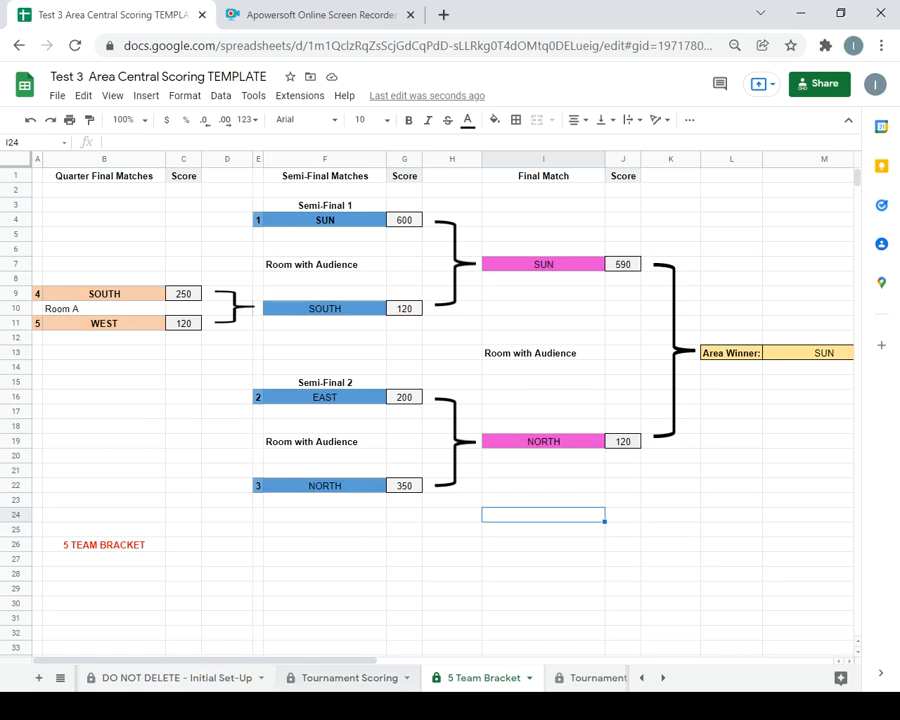
key(ctrl+Page_Up)
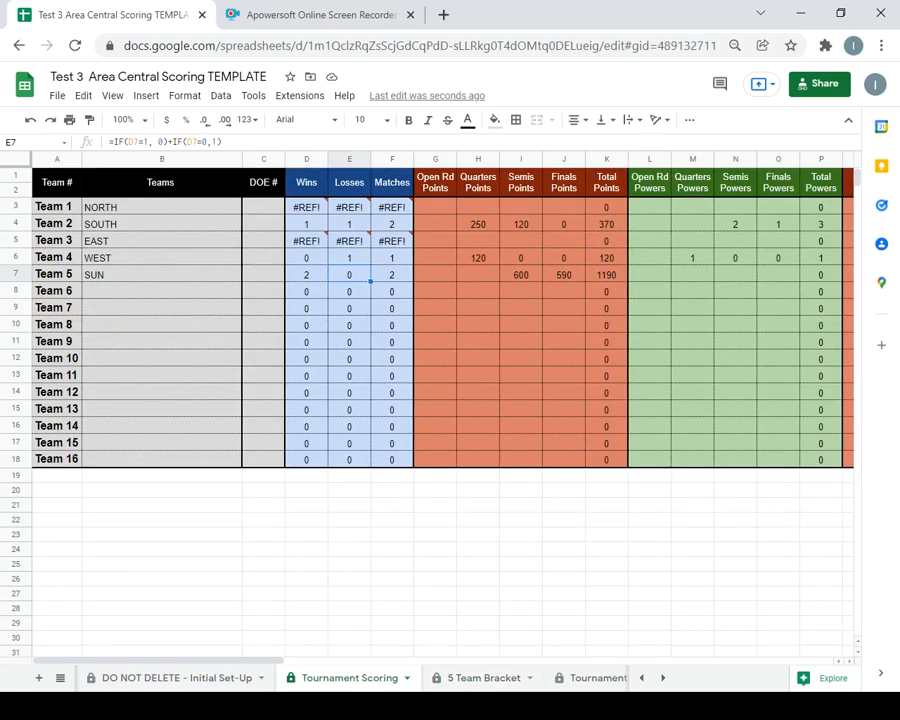
click(521, 241)
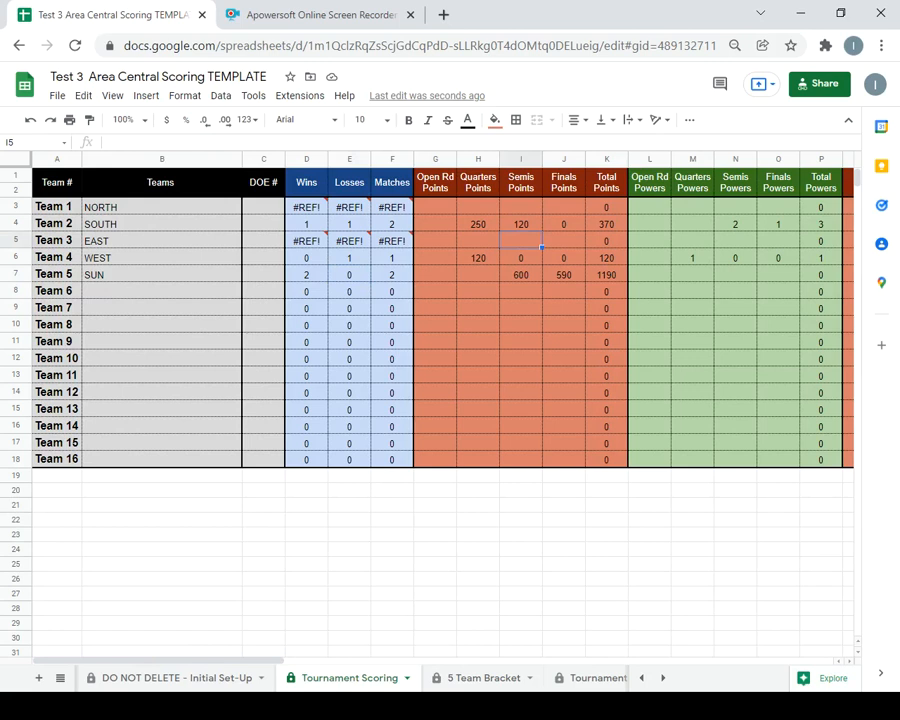
text(200)
click(521, 207)
text(350)
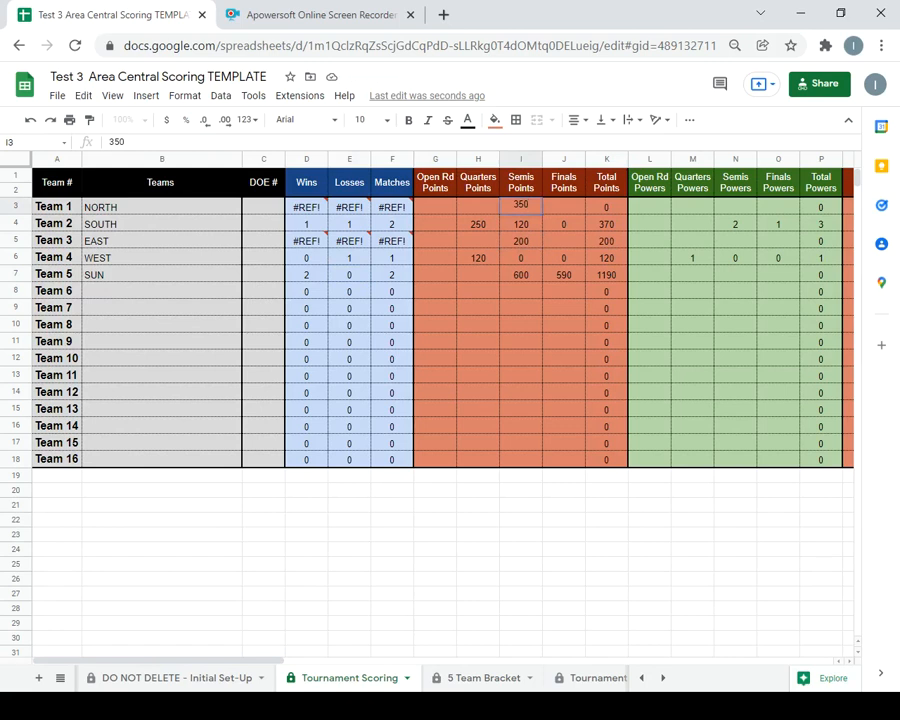
Replace EAST's Wins formula with 0.
click(306, 241)
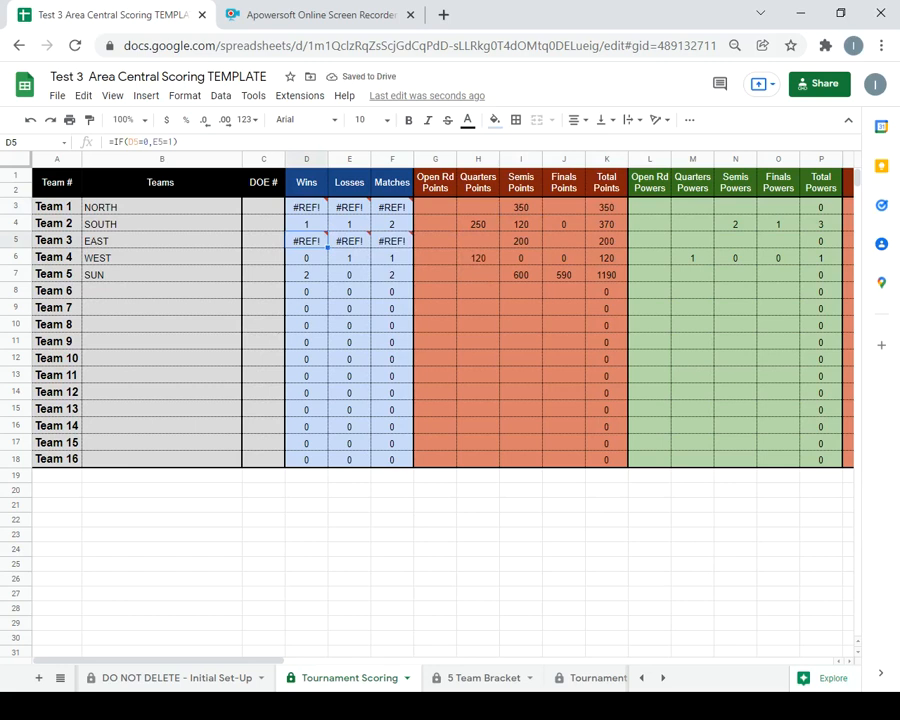
text(0)
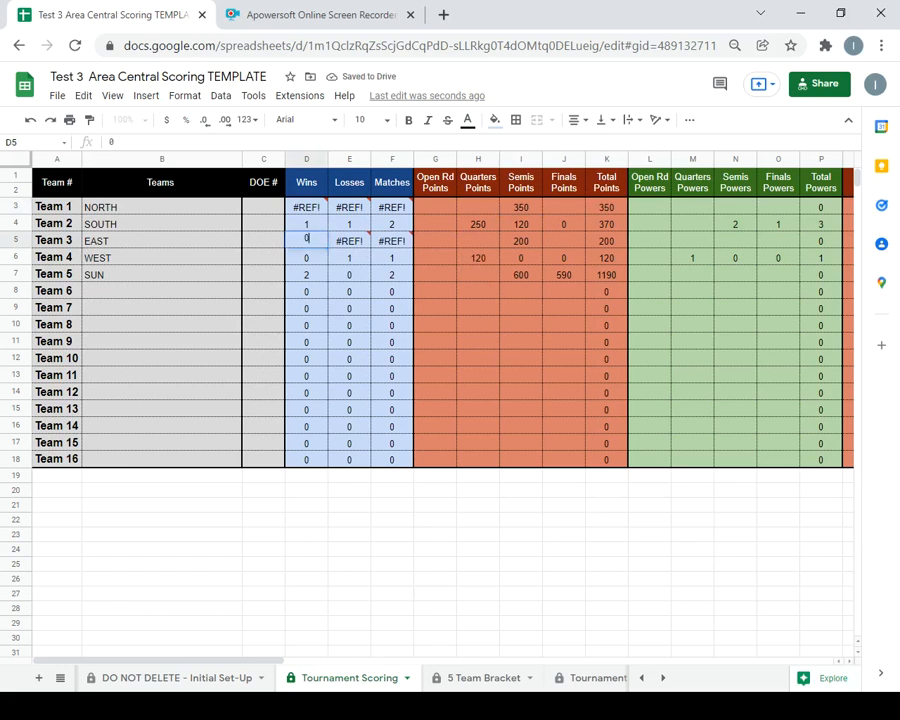
key(Tab)
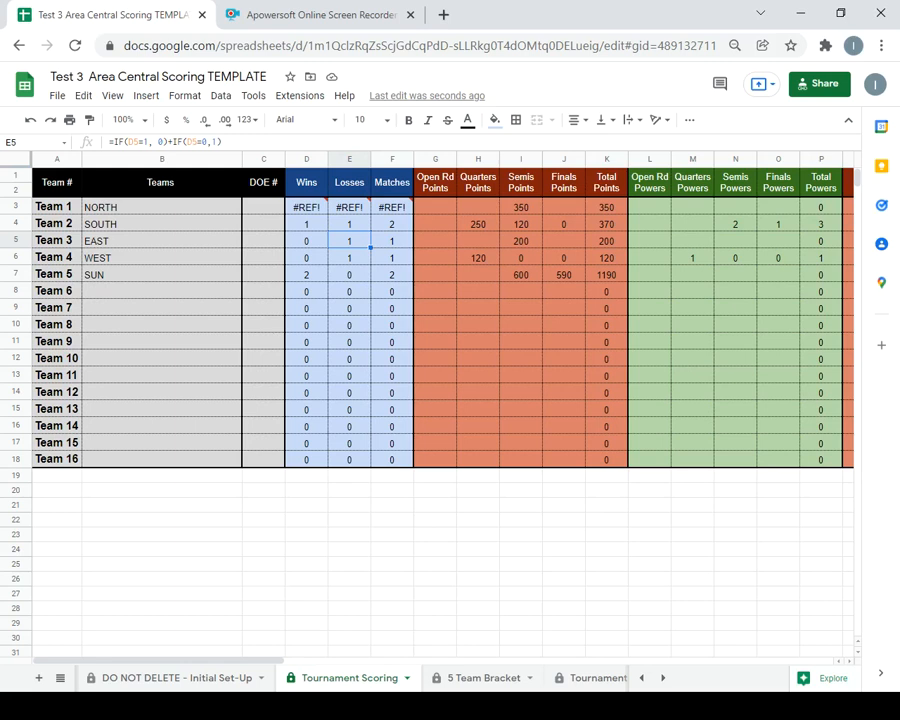
Enter NORTH's final match score of 120 from the 5 Team Bracket as its Finals points.
key(ctrl+Page_Down)
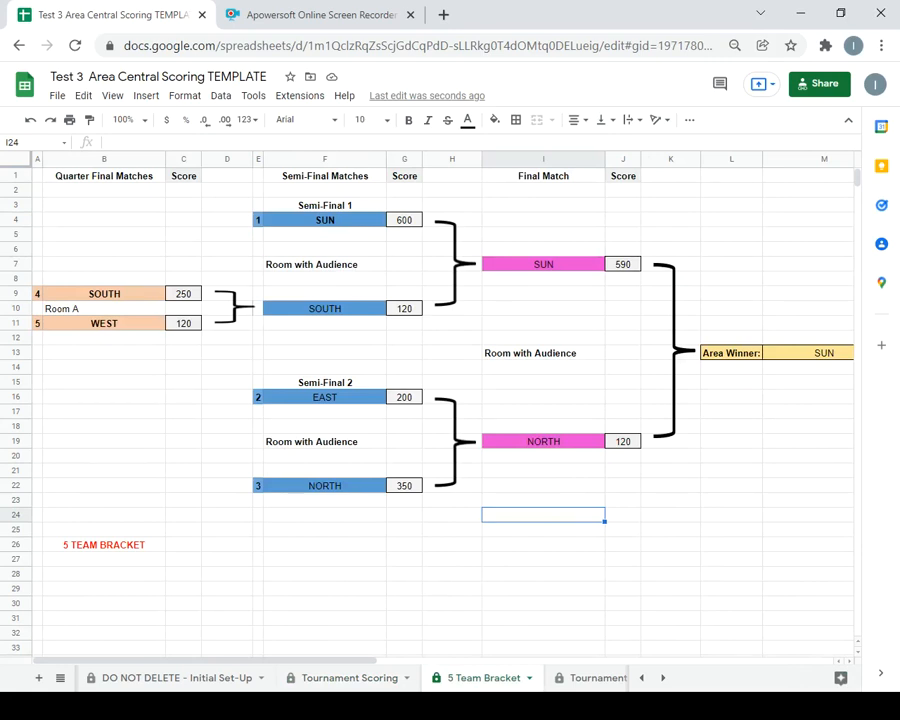
key(ctrl+Page_Up)
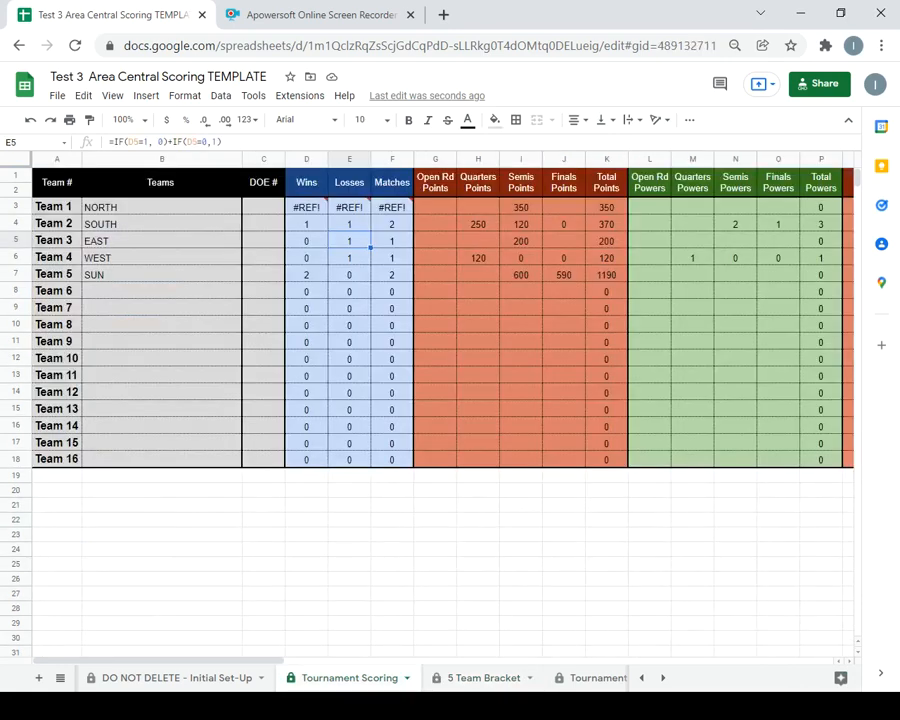
click(564, 207)
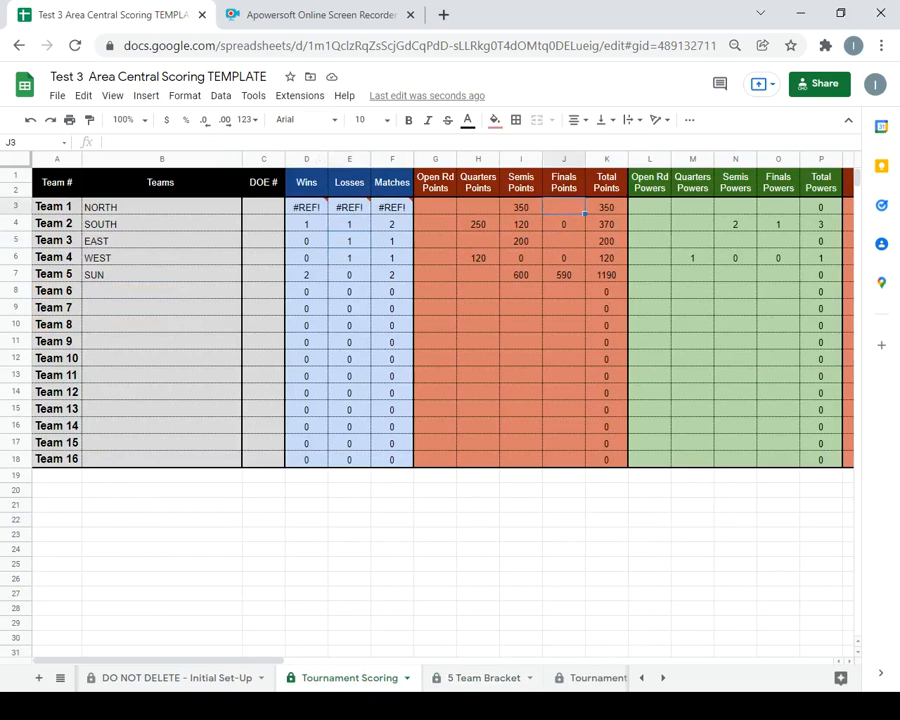
text(120)
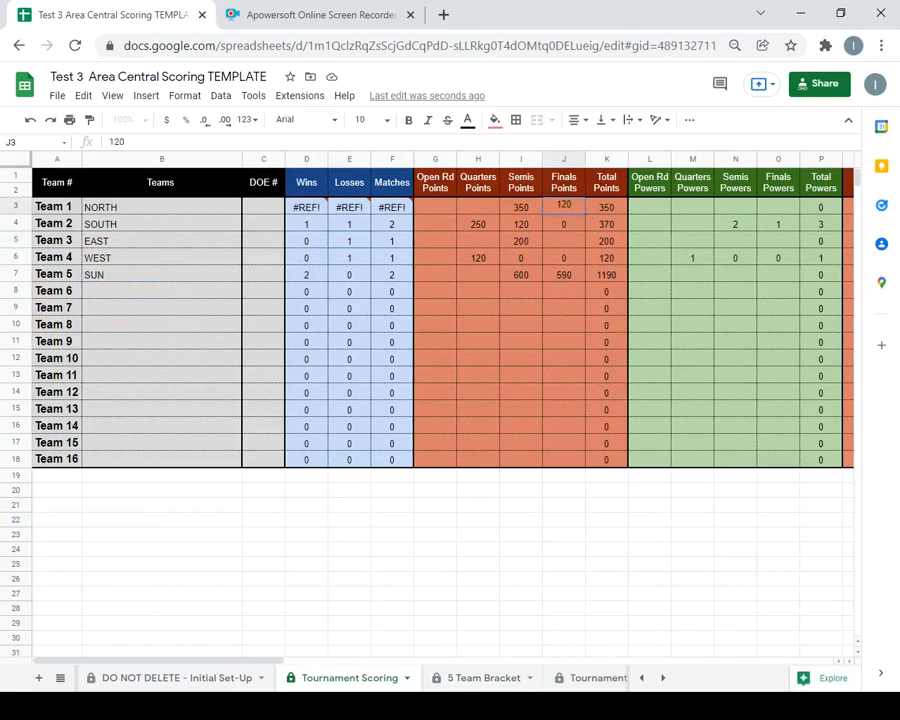
Replace NORTH's Wins and Losses formulas with 1 win and 1 loss.
click(306, 207)
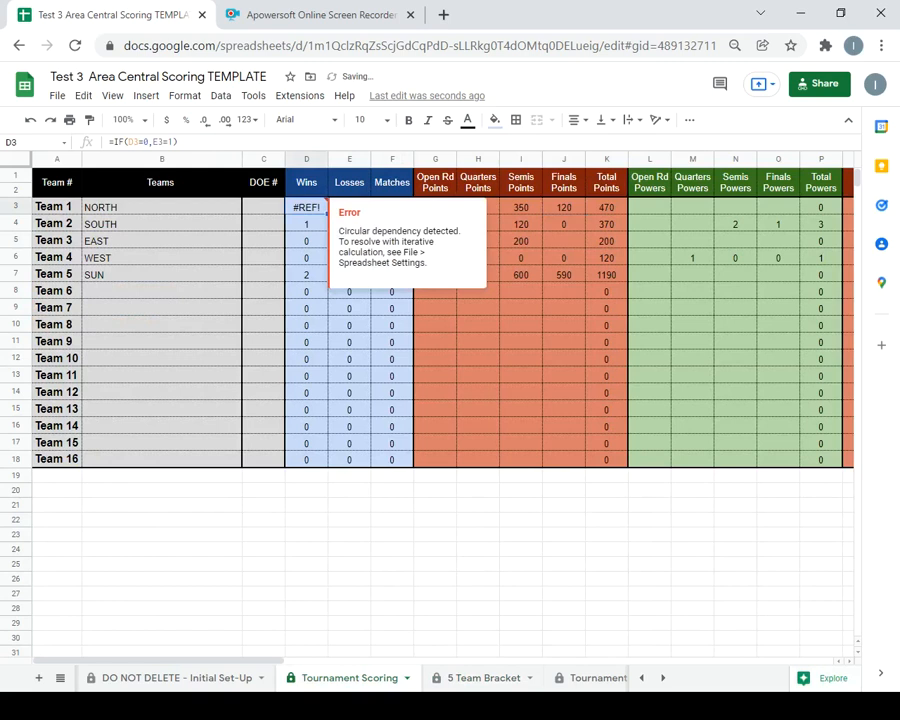
click(349, 207)
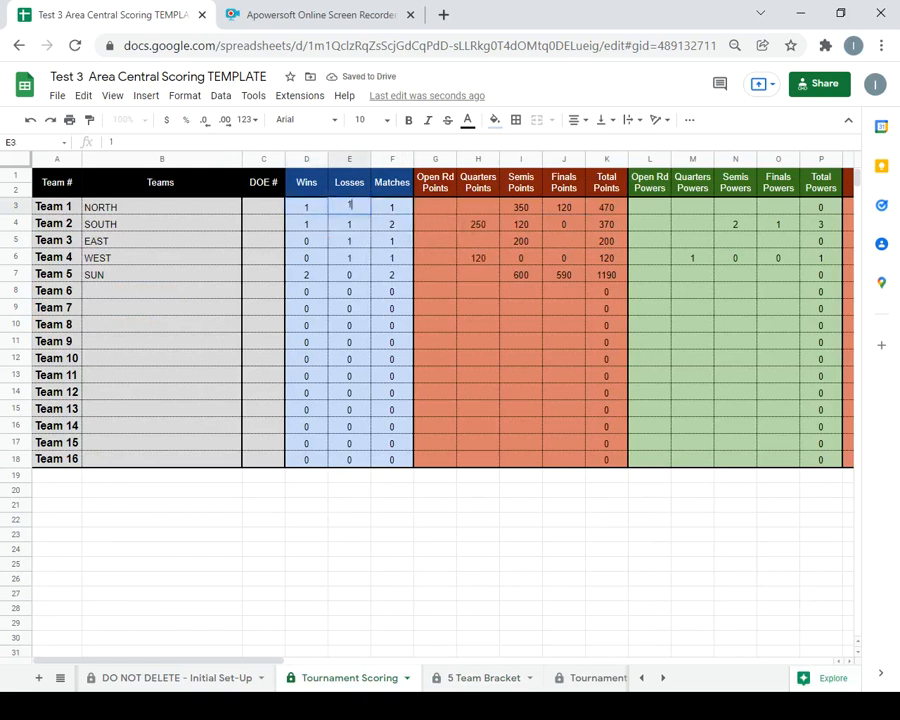
click(392, 207)
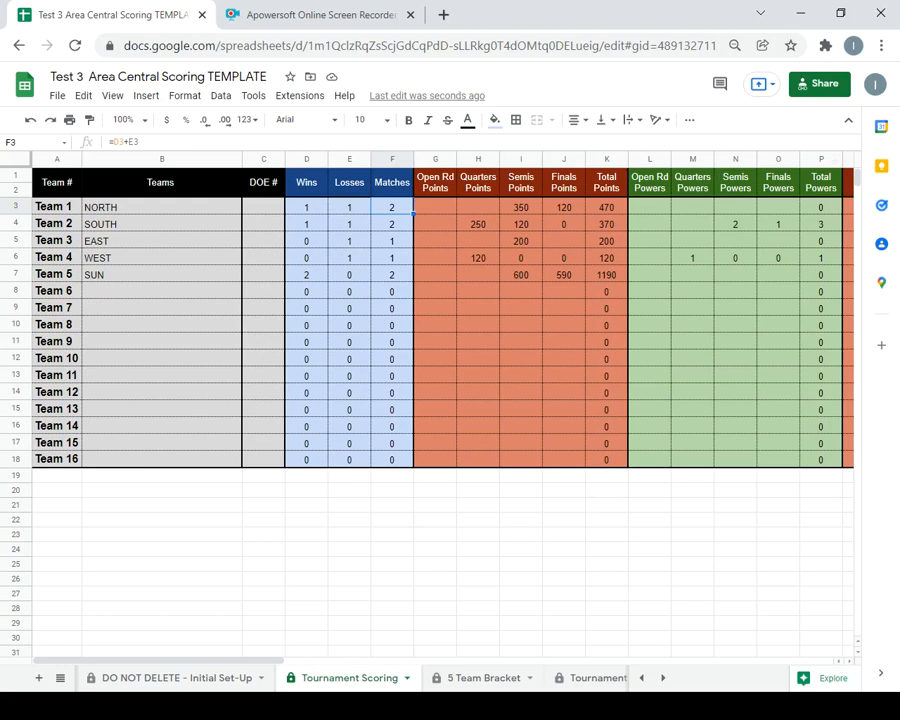
Enter EAST's Finals points as 0 and its powers as 1 for Semis and 0 for Finals.
click(564, 241)
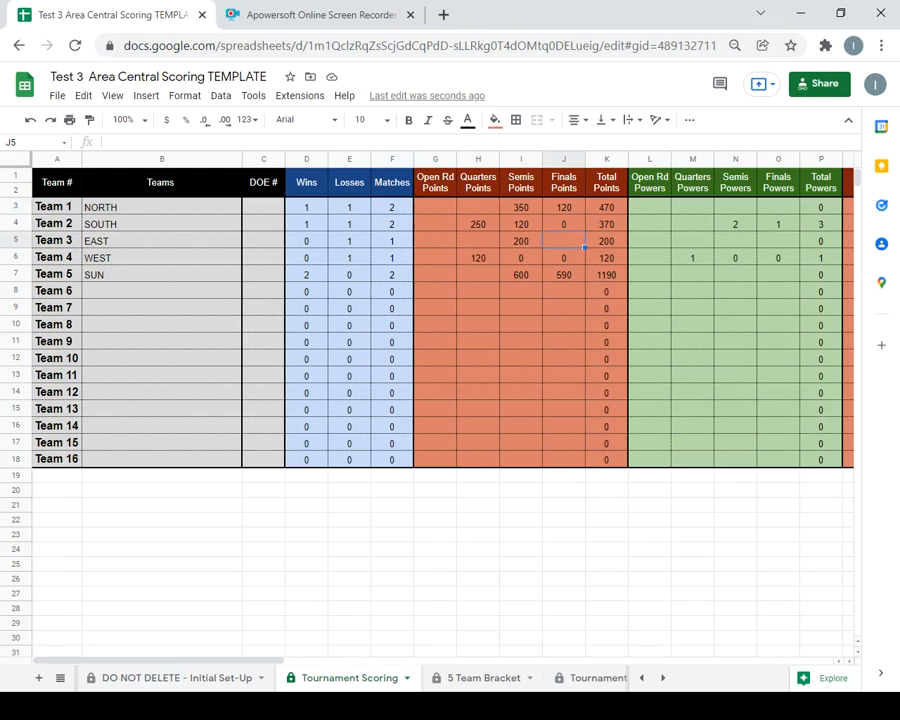
text(0)
click(650, 241)
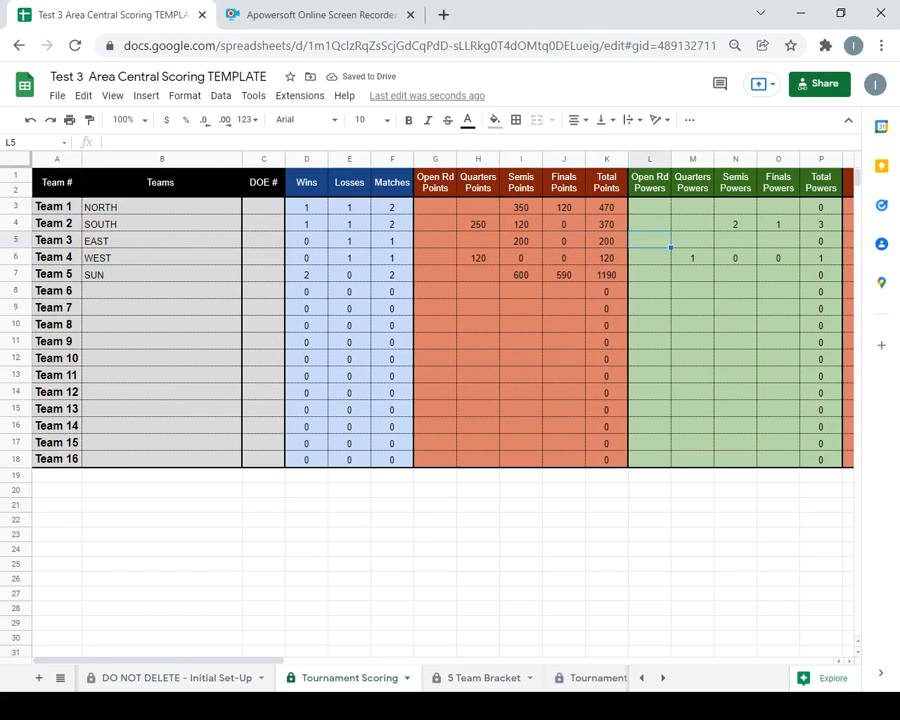
click(735, 241)
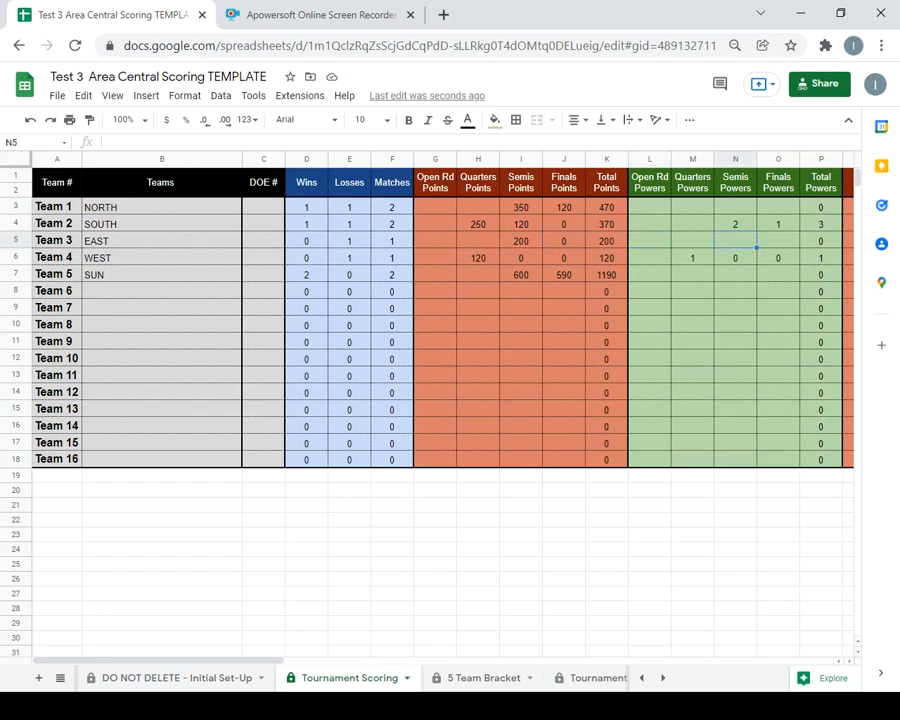
text(1)
key(Tab)
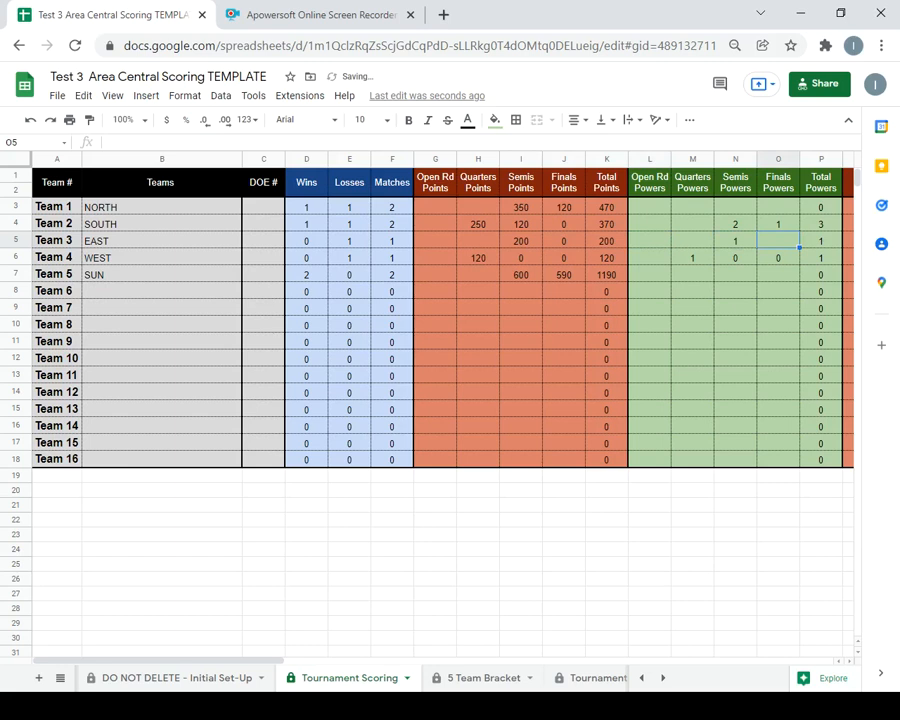
text(0)
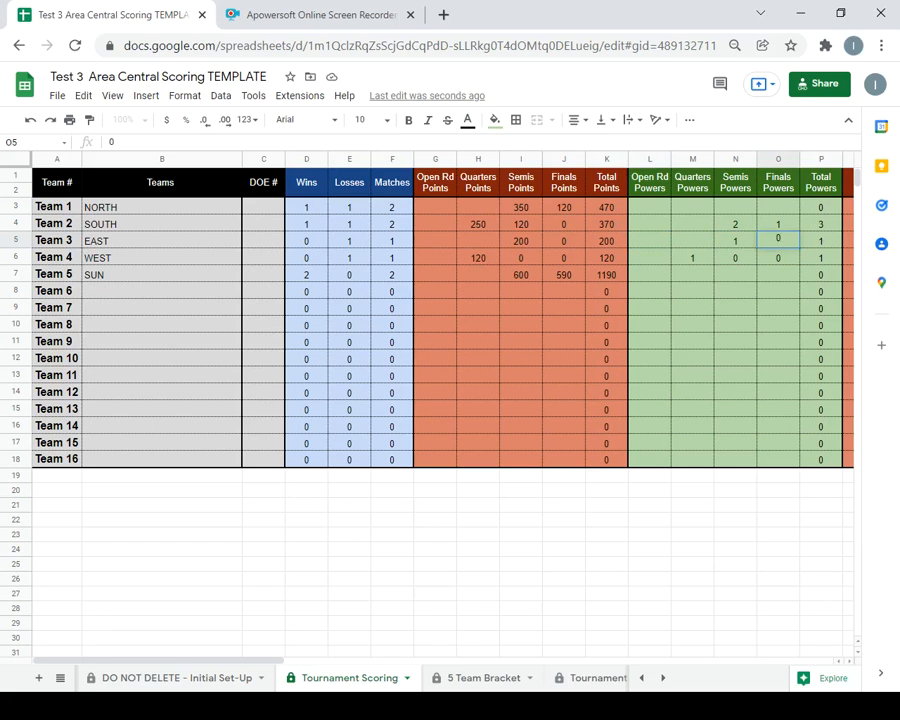
Set the Finals powers to 0 for SOUTH, 3 for NORTH and 4 for SUN.
click(778, 224)
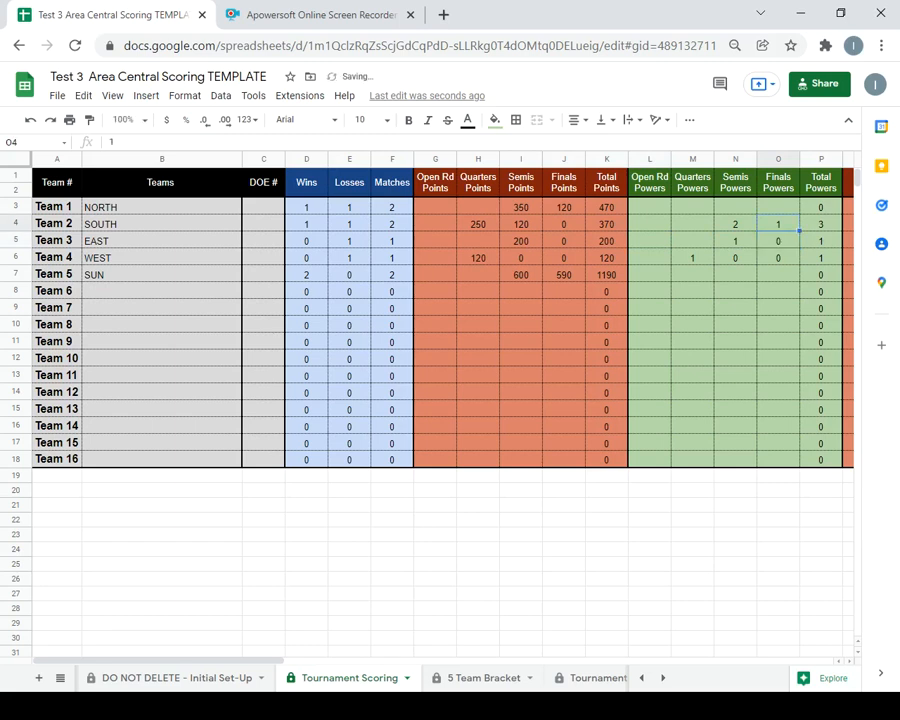
text(0)
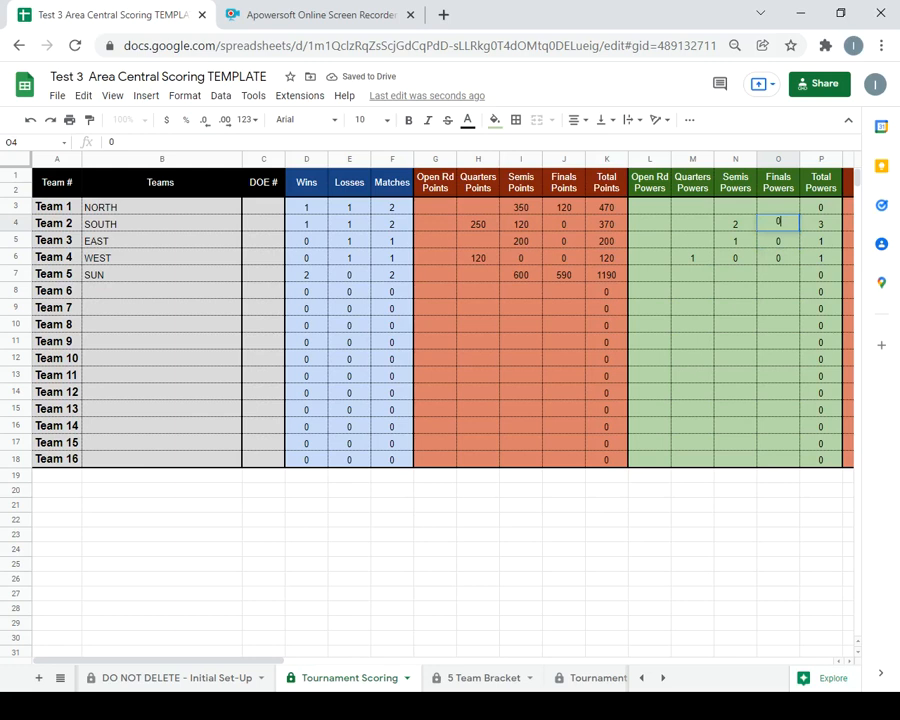
click(778, 207)
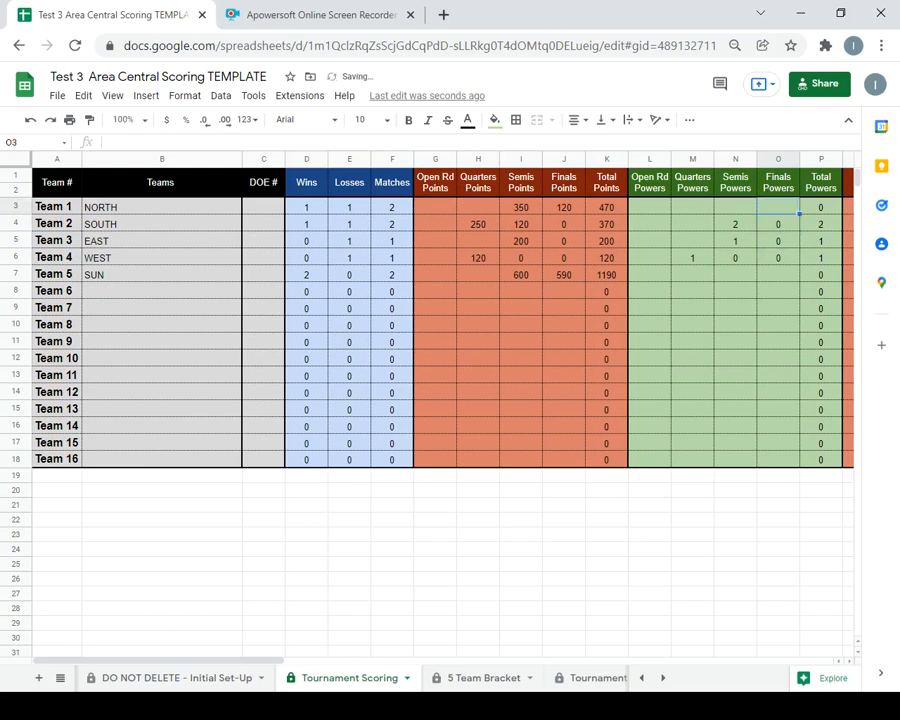
text(3)
click(778, 274)
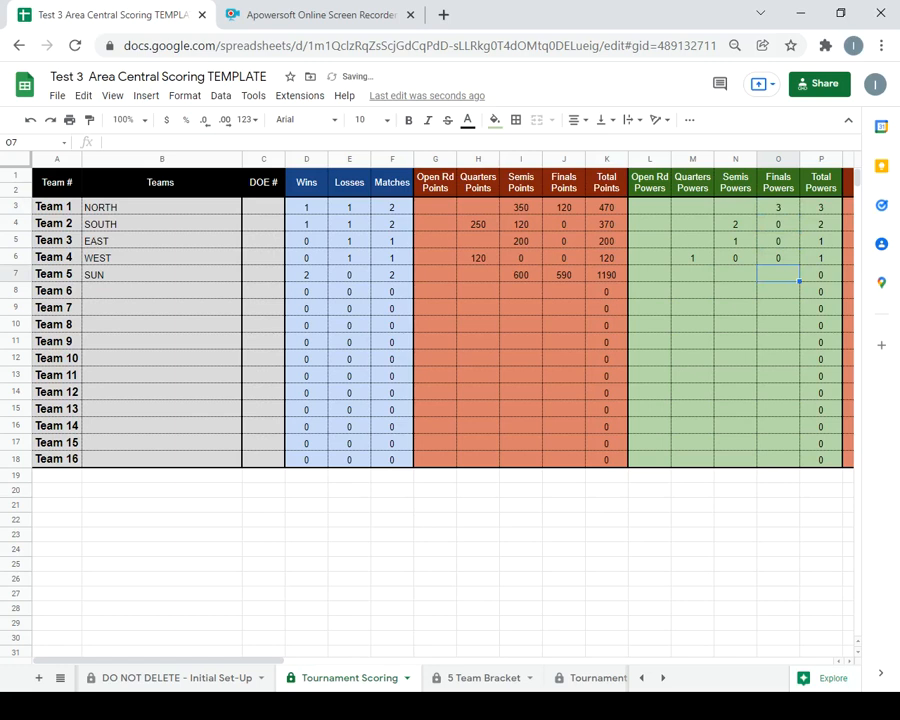
text(4)
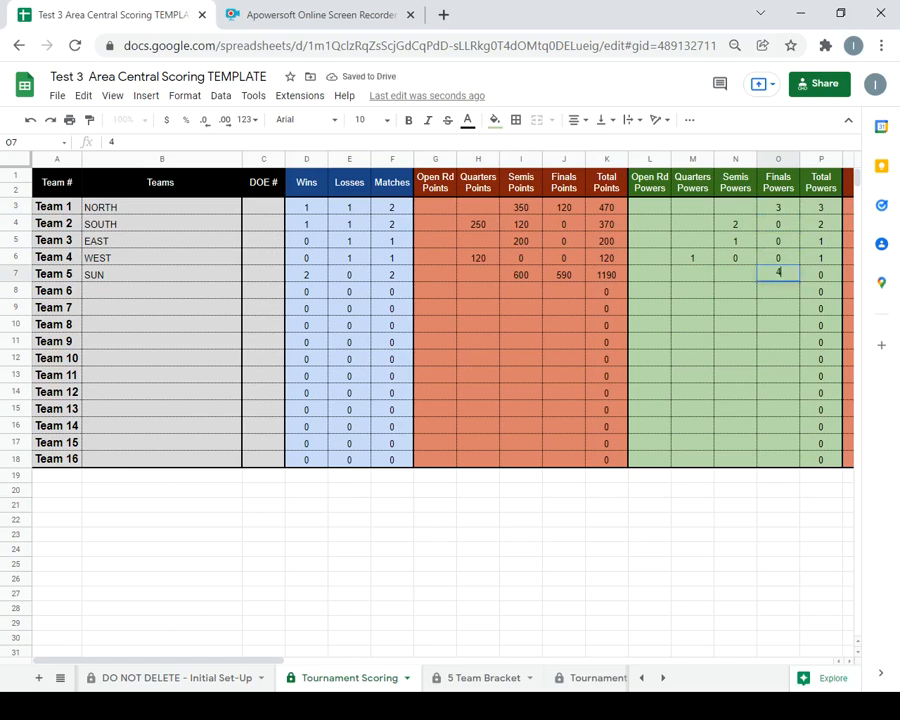
Set the Semis powers to 3 for SUN and 1 for NORTH.
click(778, 325)
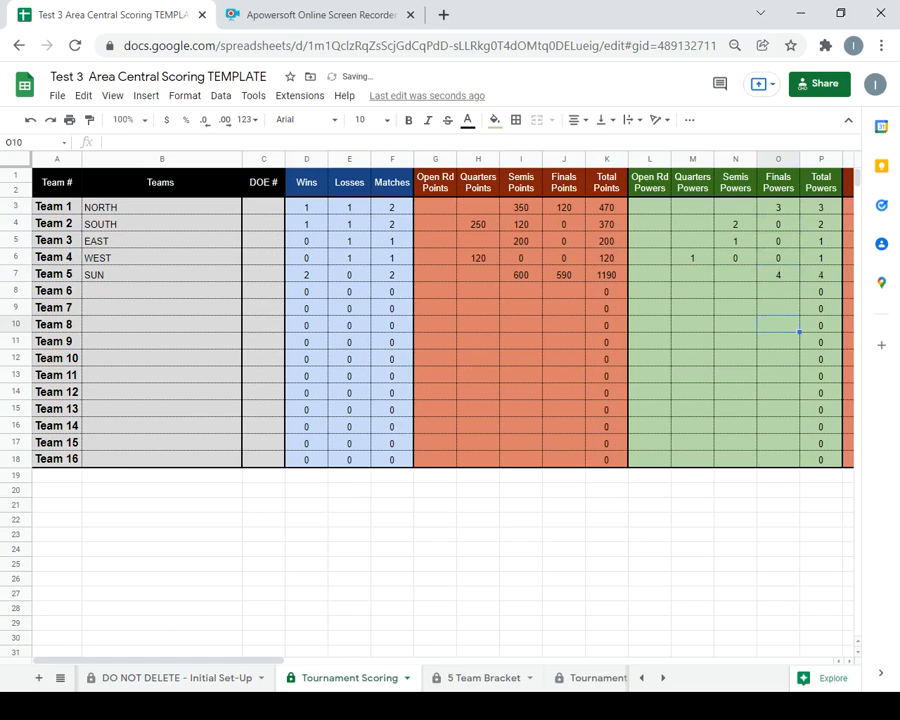
click(735, 274)
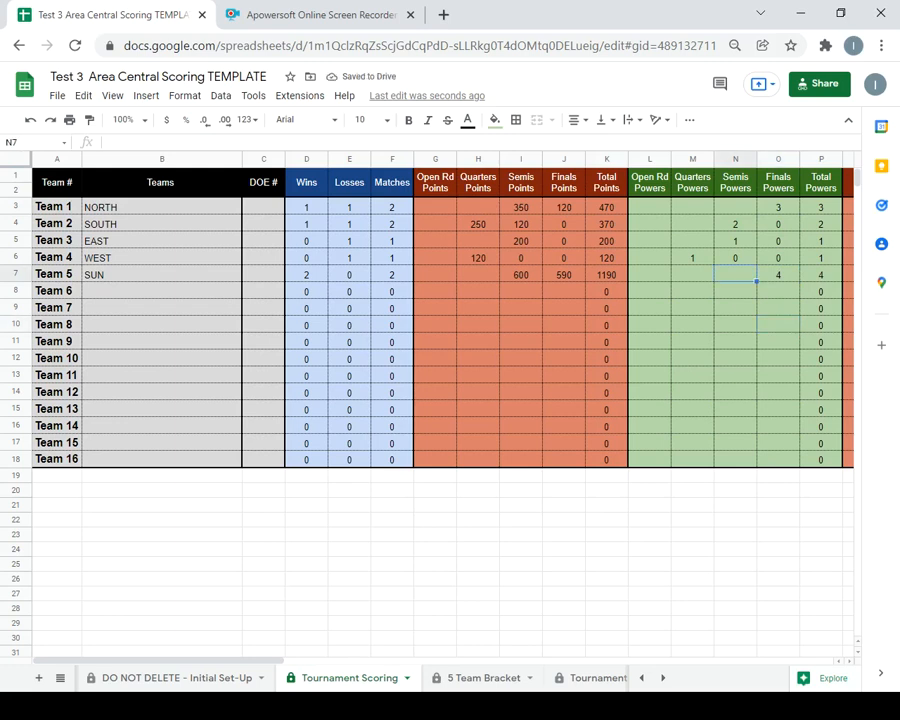
text(3)
click(735, 325)
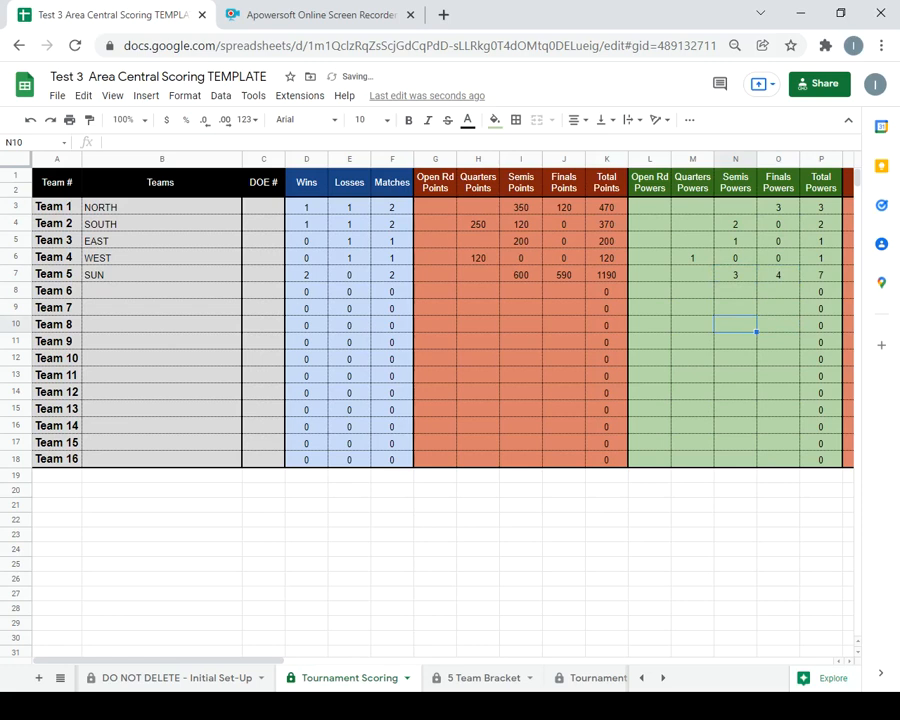
click(735, 207)
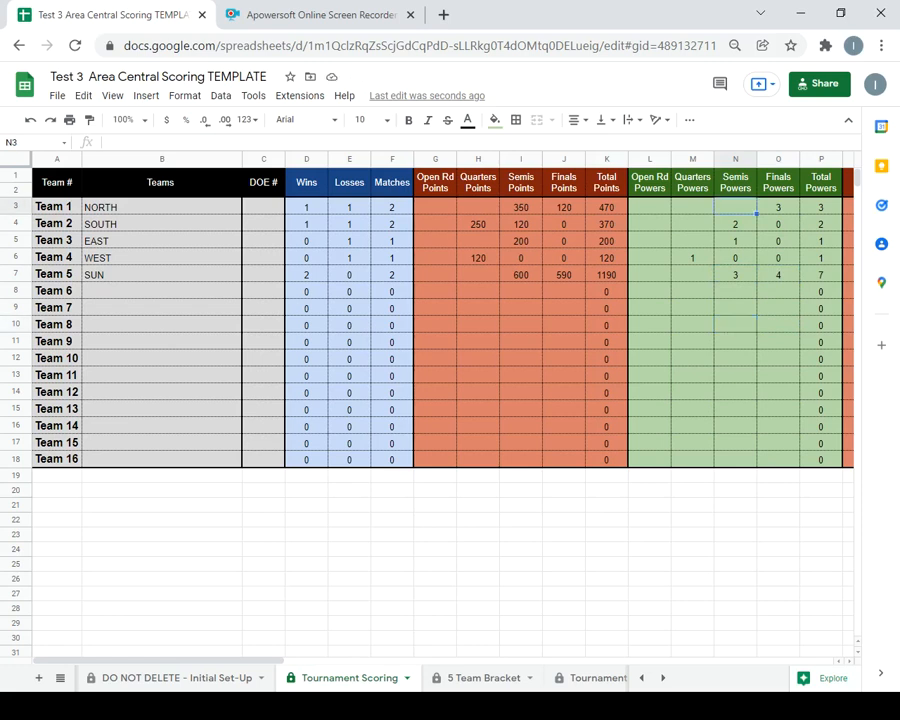
text(1)
click(735, 392)
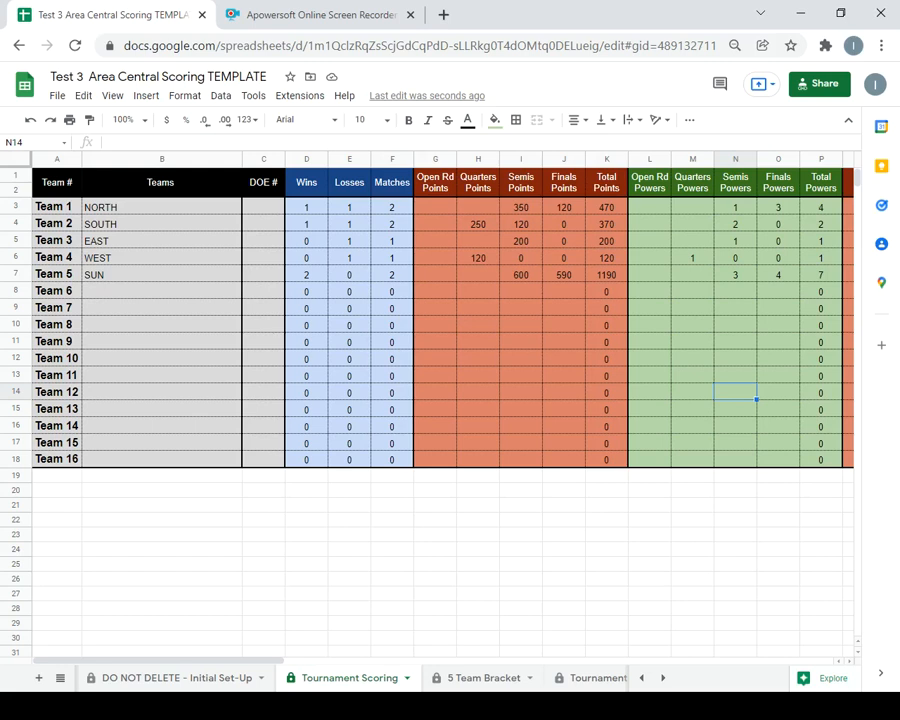
Enter 2 as SOUTH's Quarters powers.
click(692, 224)
text(2)
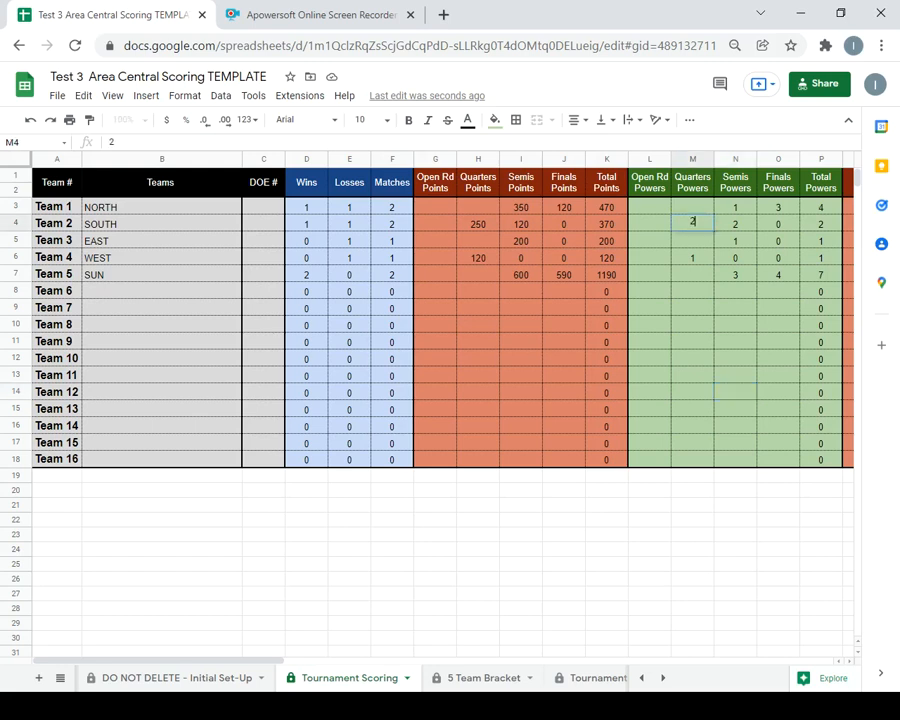
click(692, 341)
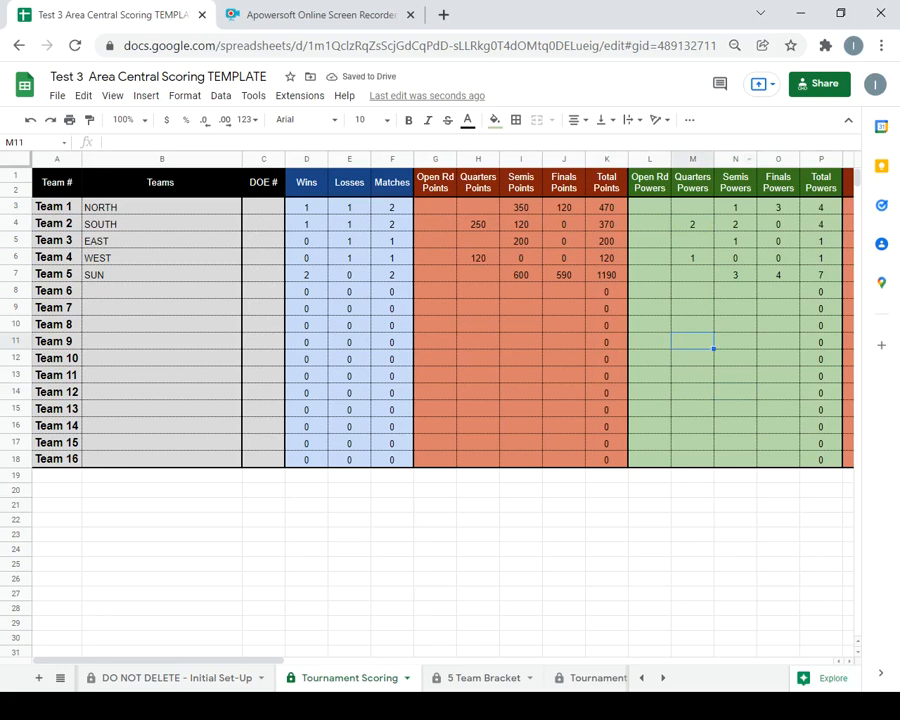
Examine the bracket average score and powers columns and the highest single-match score and powers for each team.
drag(435, 241, 435, 308)
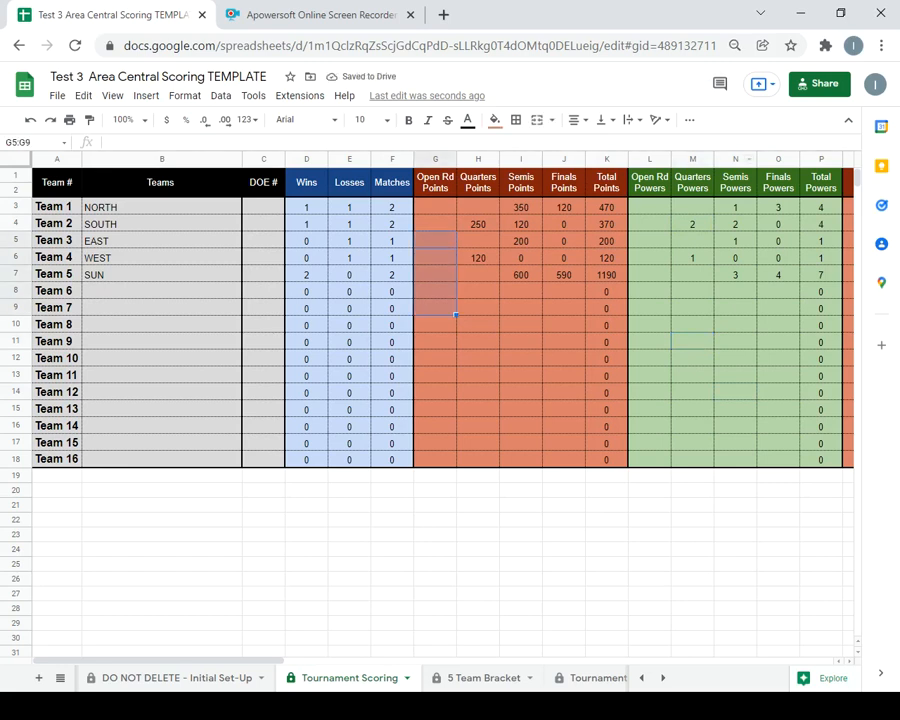
click(692, 308)
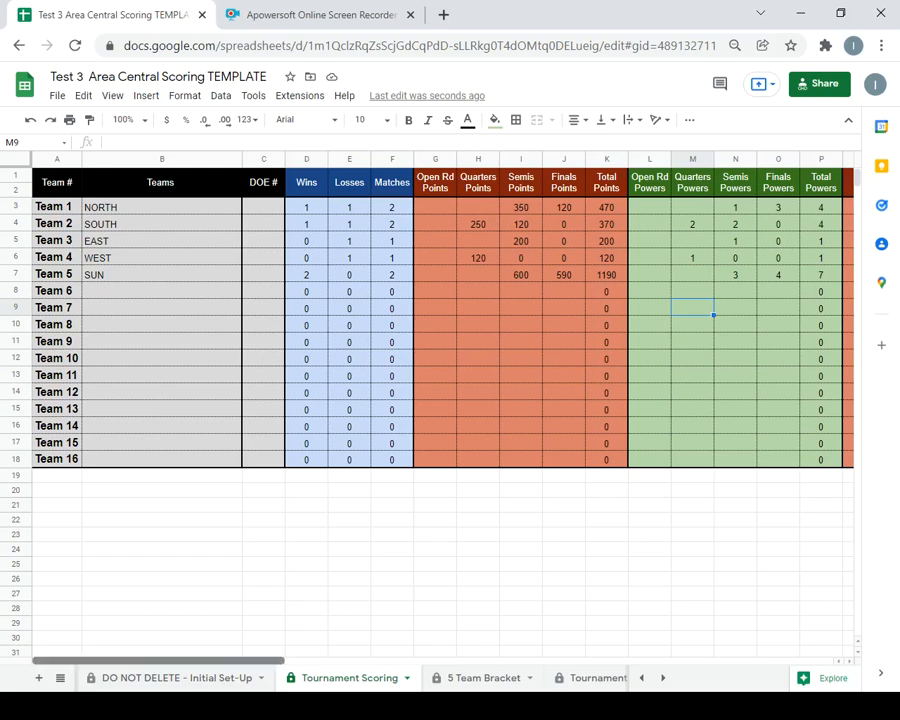
scroll(440, 310, right, 5)
scroll(440, 310, right, 5)
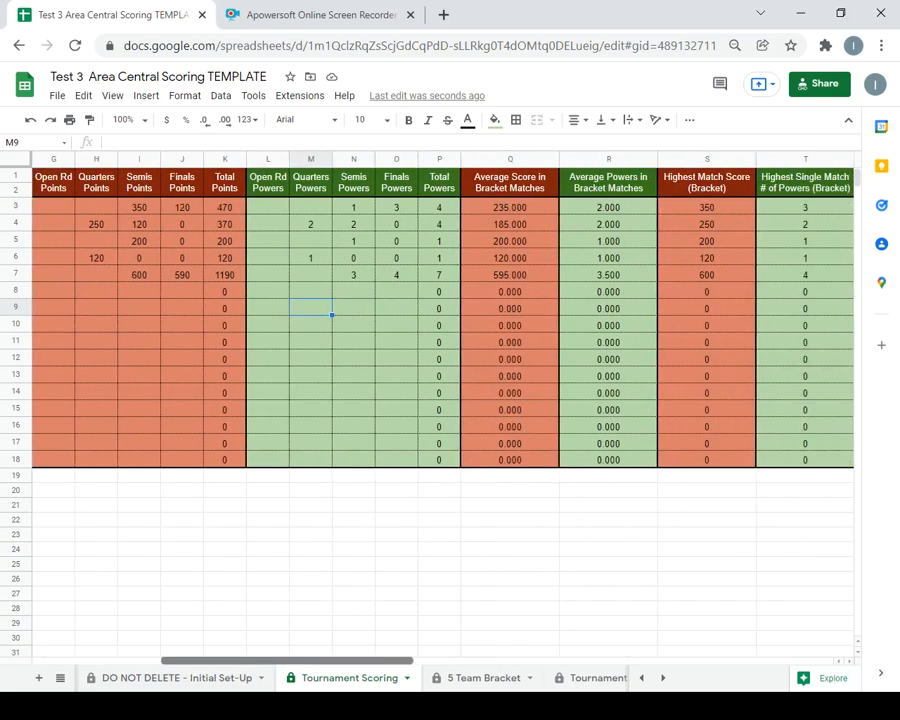